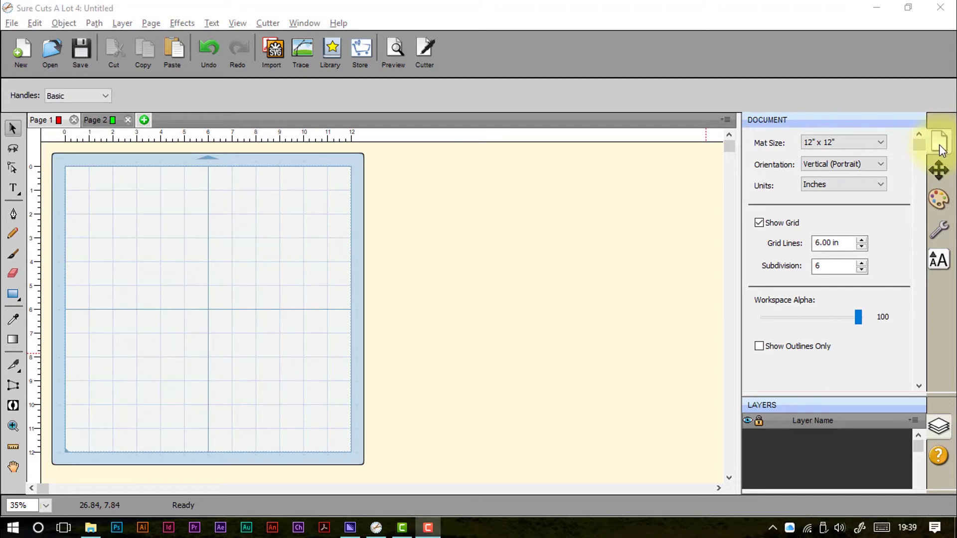
# Step: Switch the mat to 12" x 24" and flip its orientation to landscape and back to portrait
pyautogui.click(881, 142)
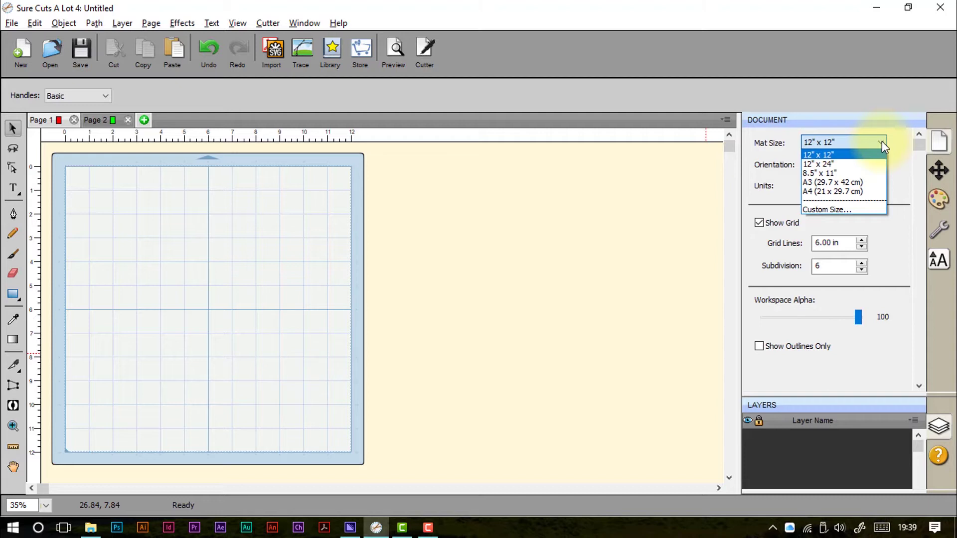
pyautogui.click(828, 162)
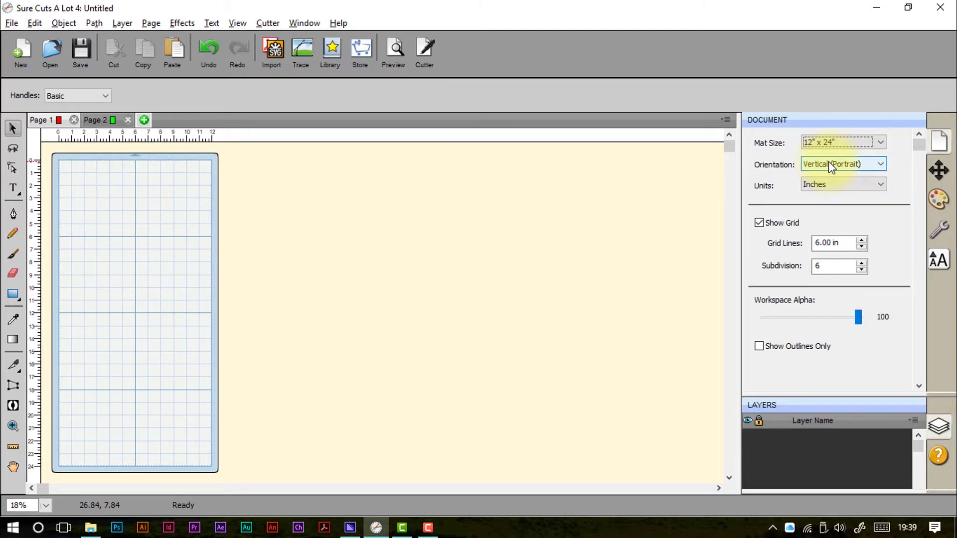
pyautogui.click(828, 162)
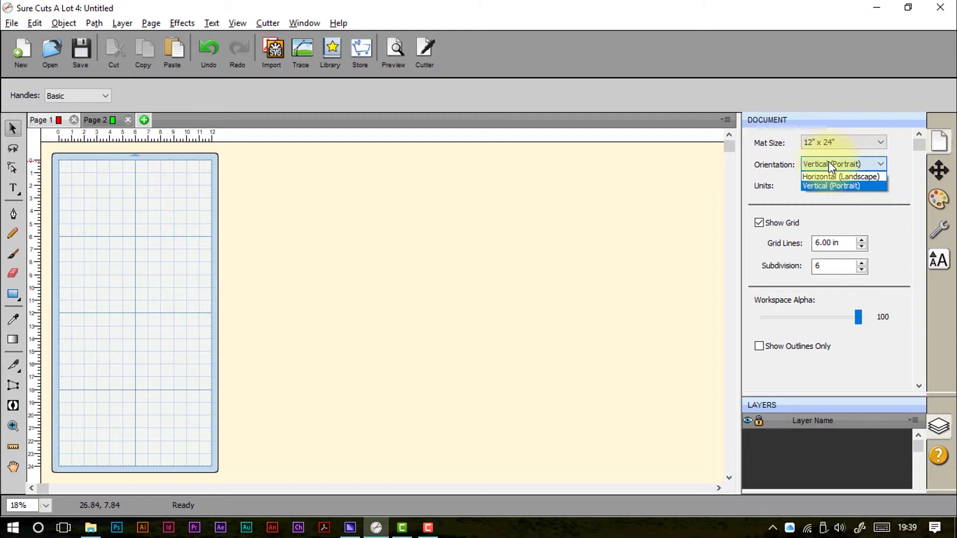
pyautogui.click(833, 175)
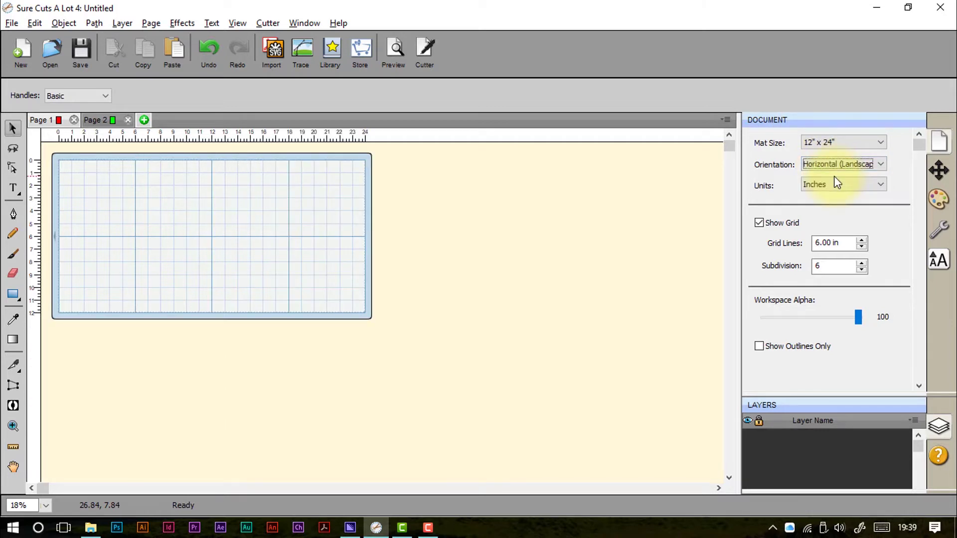
pyautogui.click(827, 165)
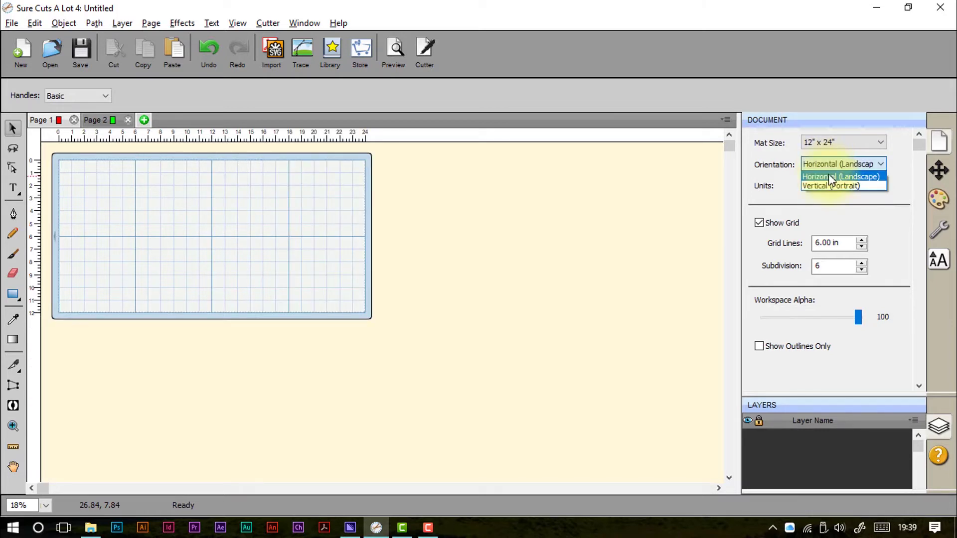
pyautogui.click(832, 185)
# Step: Change the mat to 8.5" x 11", then return it to 12" x 12"
pyautogui.click(824, 142)
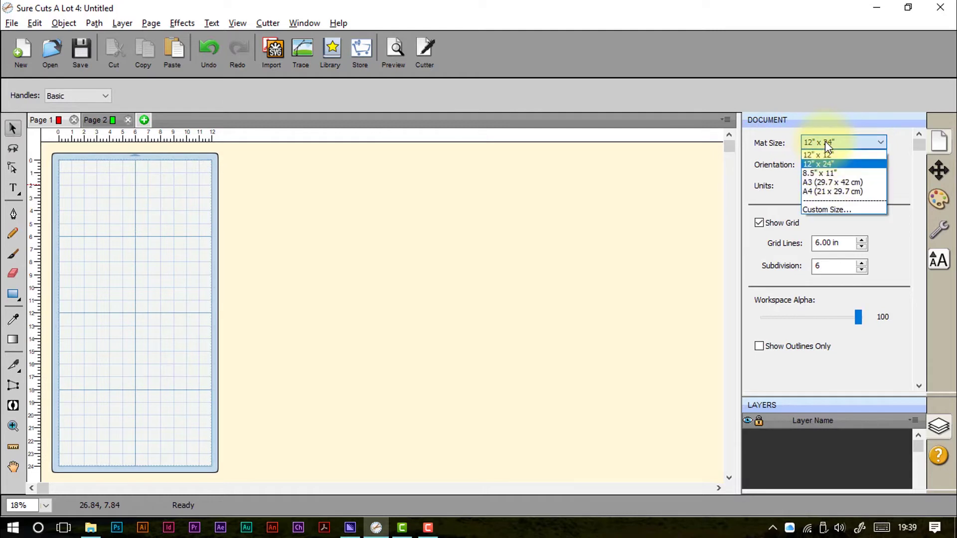
pyautogui.click(828, 174)
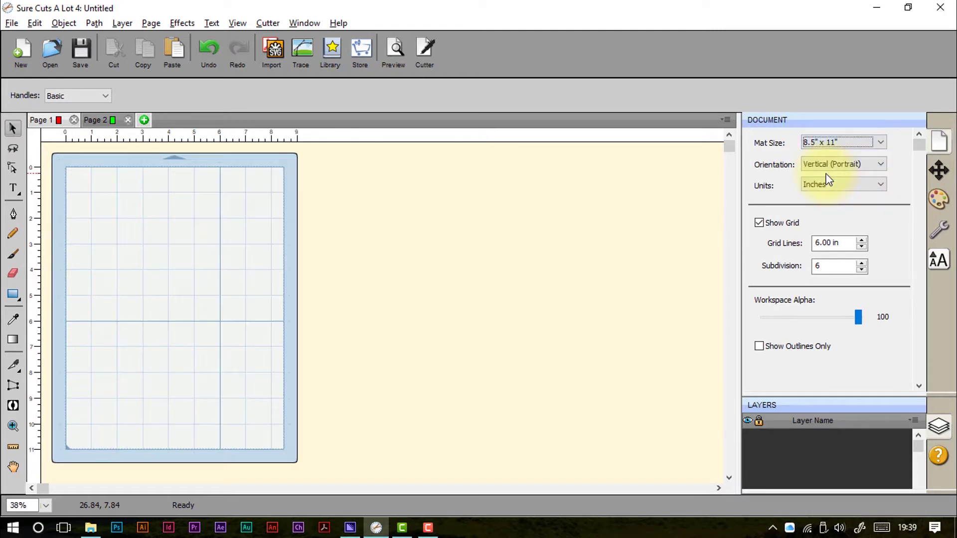
pyautogui.click(820, 140)
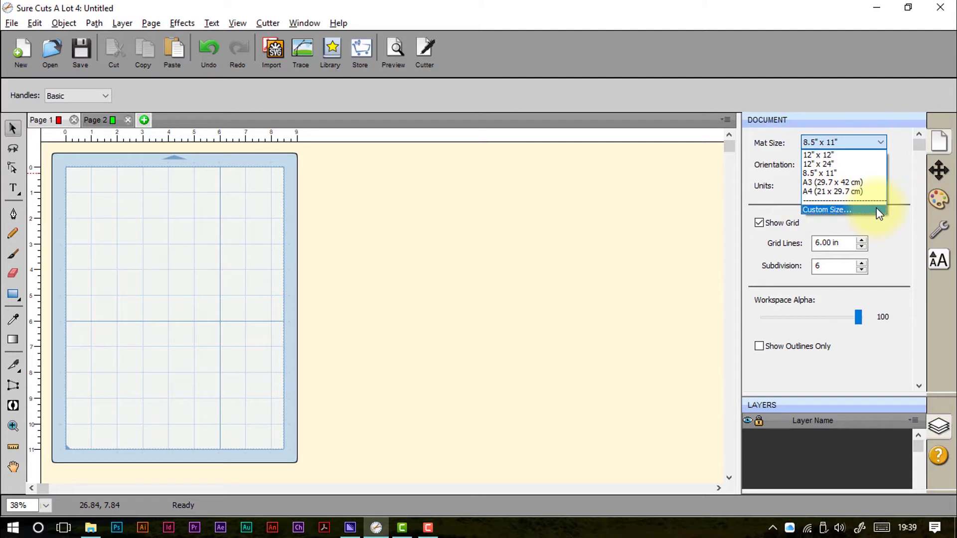
pyautogui.click(863, 155)
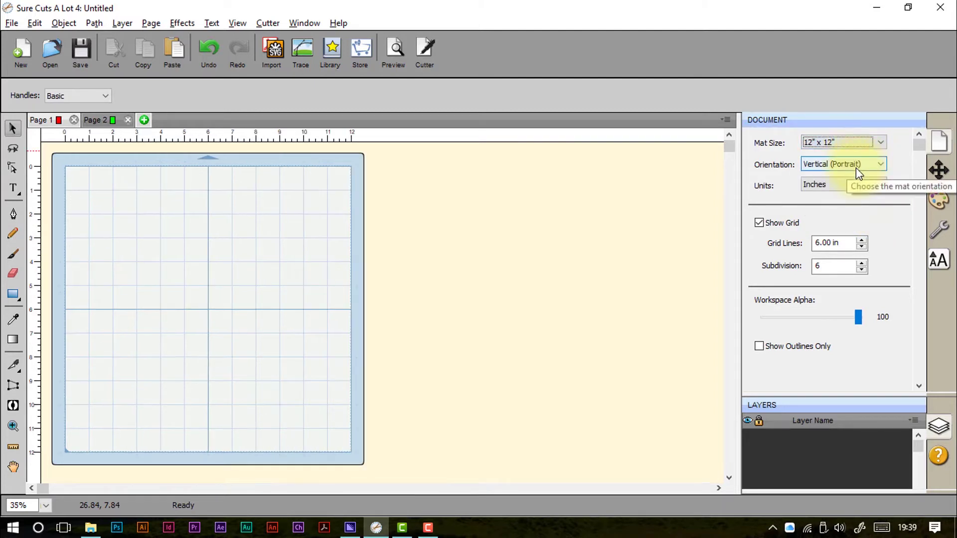
# Step: Keep measurements in inches and turn the mat grid off and back on
pyautogui.click(857, 185)
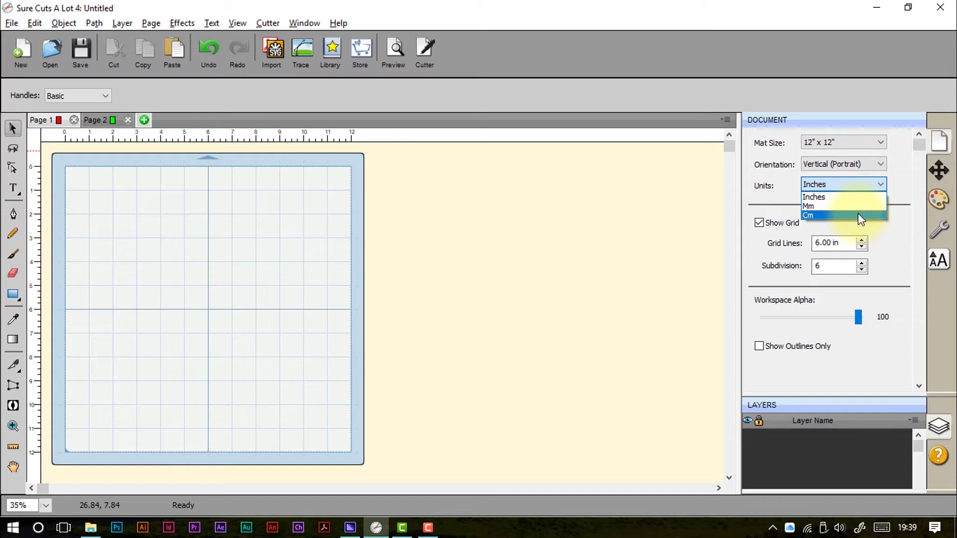
pyautogui.click(851, 198)
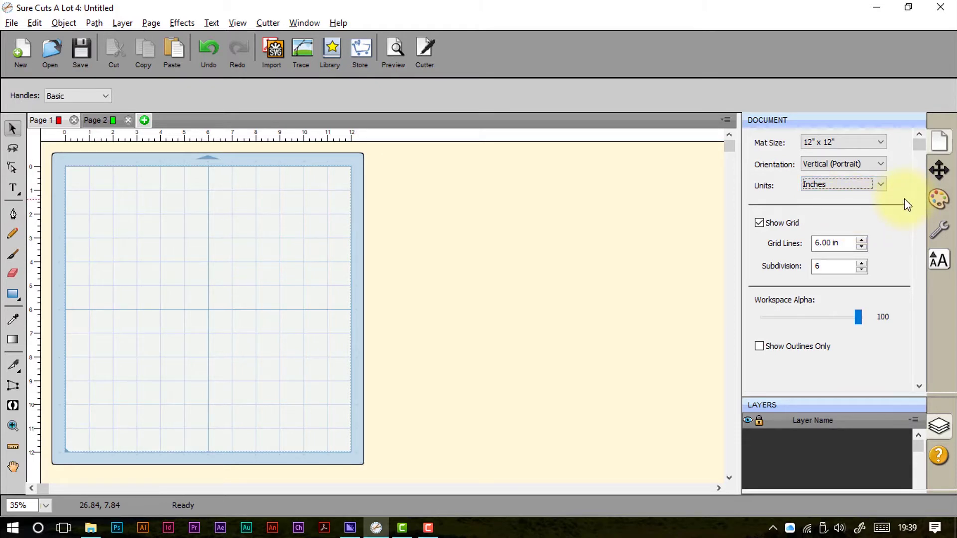
pyautogui.click(759, 223)
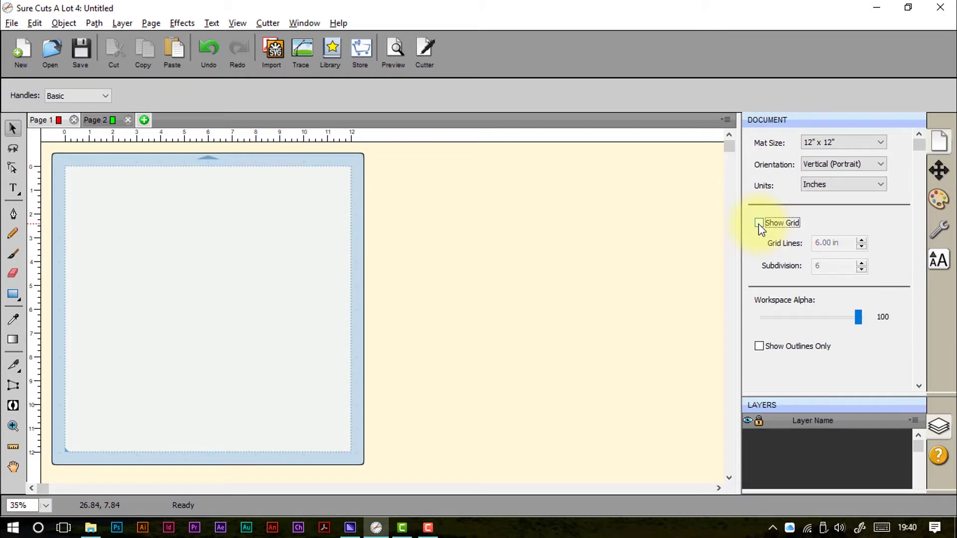
pyautogui.click(758, 223)
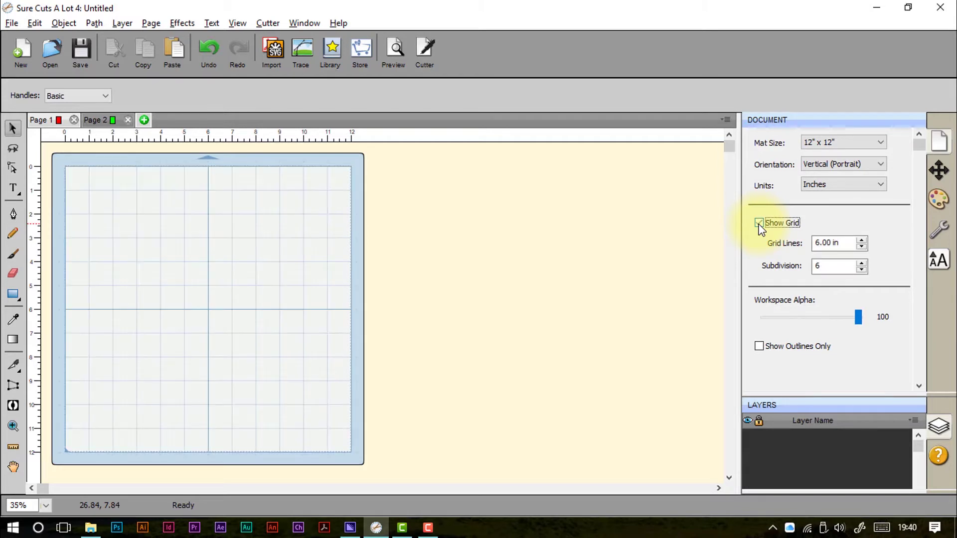
# Step: Widen the grid line spacing, then bring it back to 6.00 in
pyautogui.click(862, 240)
pyautogui.click(862, 241)
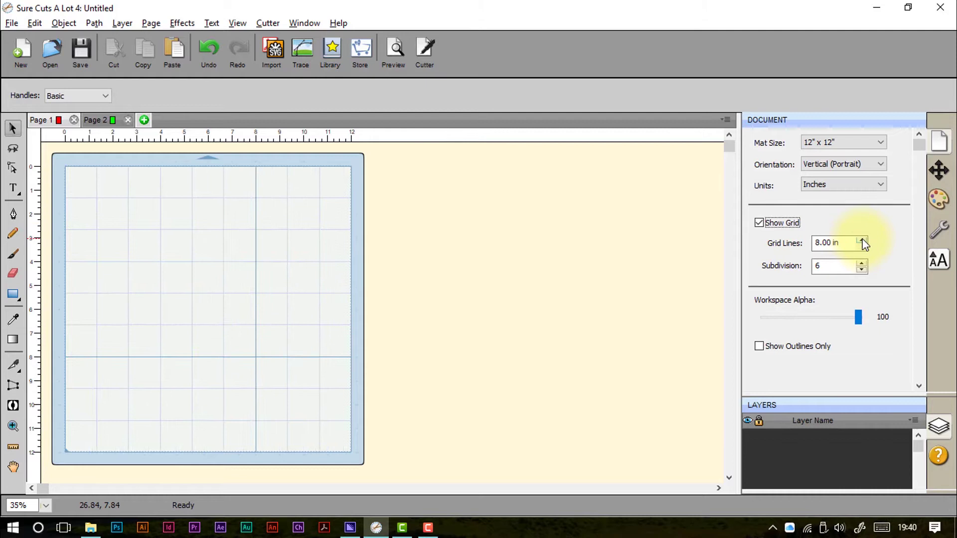
pyautogui.click(862, 240)
pyautogui.click(862, 240)
pyautogui.click(862, 240)
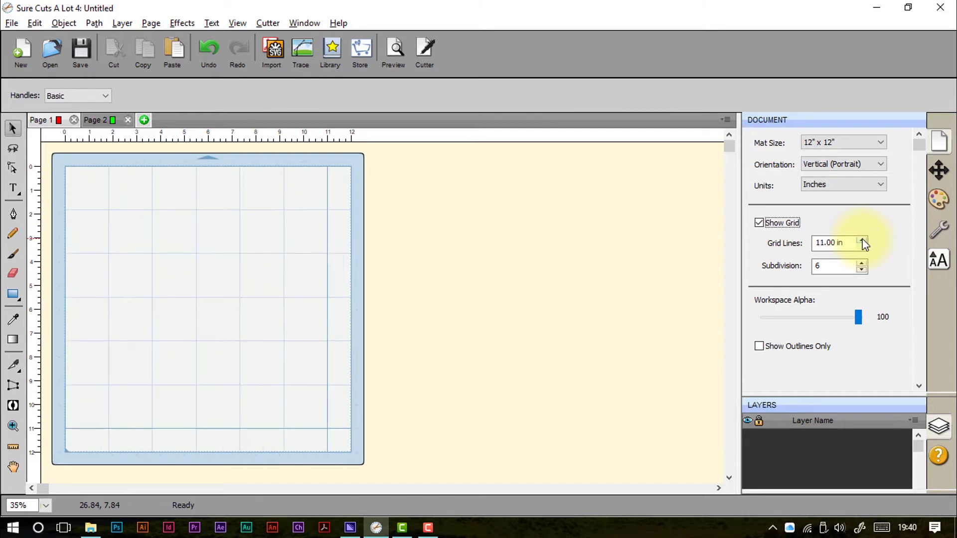
pyautogui.click(862, 241)
pyautogui.click(865, 248)
pyautogui.click(864, 248)
pyautogui.click(865, 248)
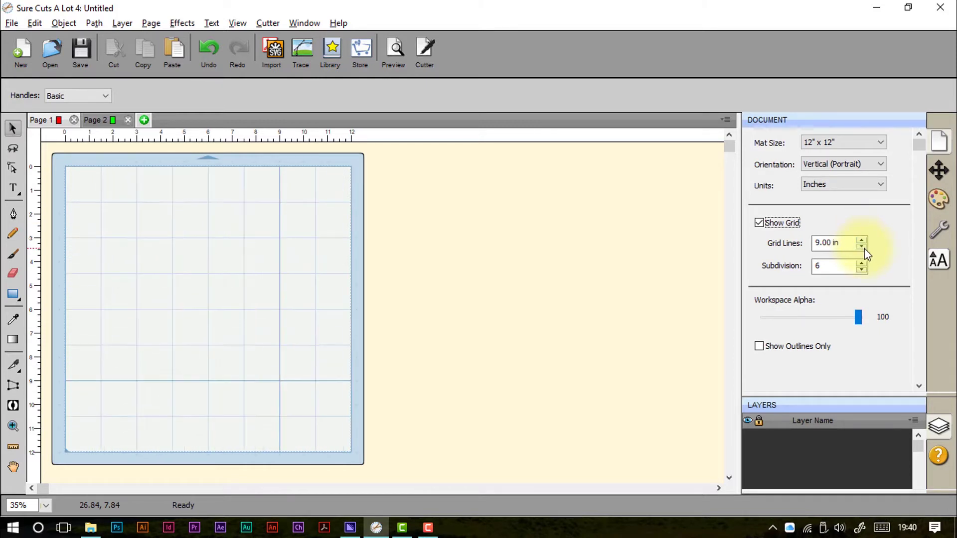
pyautogui.click(864, 247)
pyautogui.click(864, 248)
pyautogui.click(865, 248)
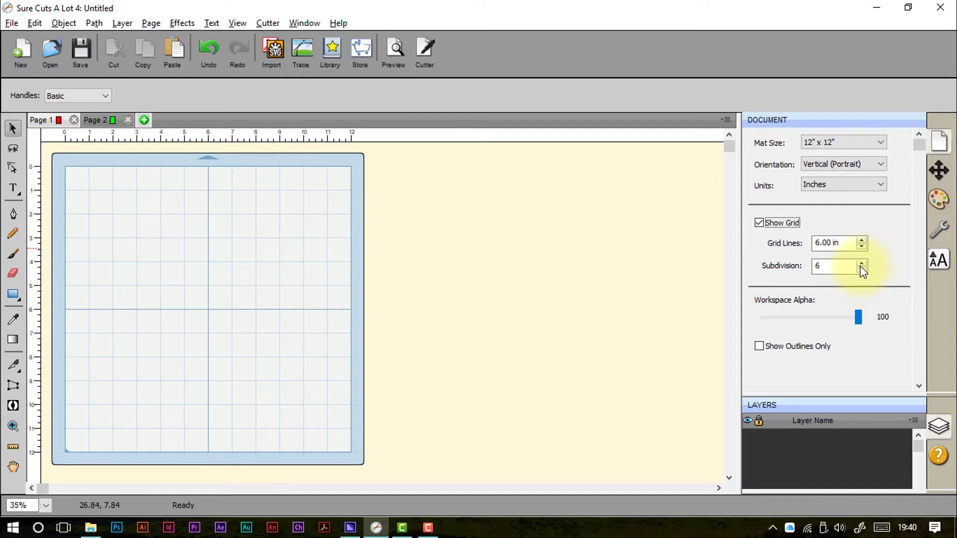
# Step: Raise grid subdivisions to 7 and 8, then reset them to 6
pyautogui.click(864, 263)
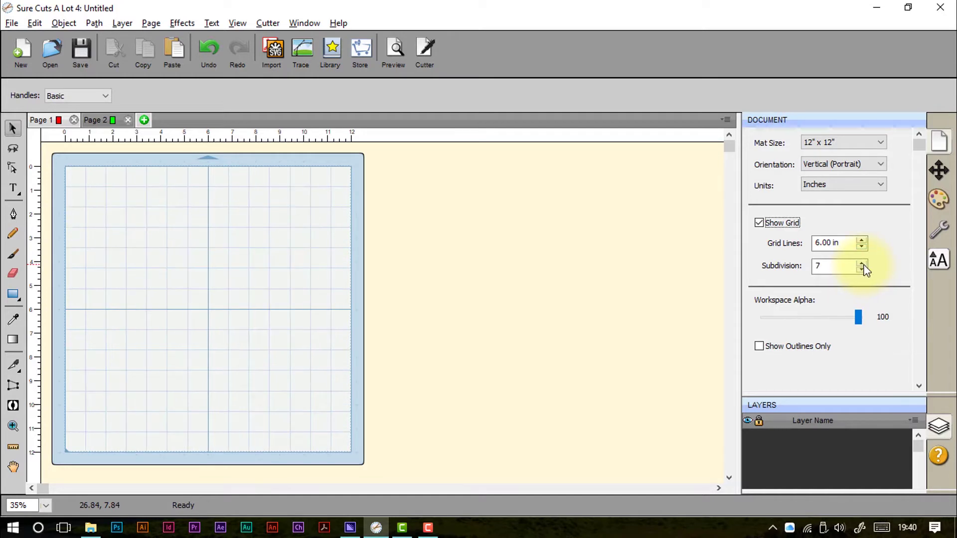
pyautogui.click(863, 263)
pyautogui.click(864, 269)
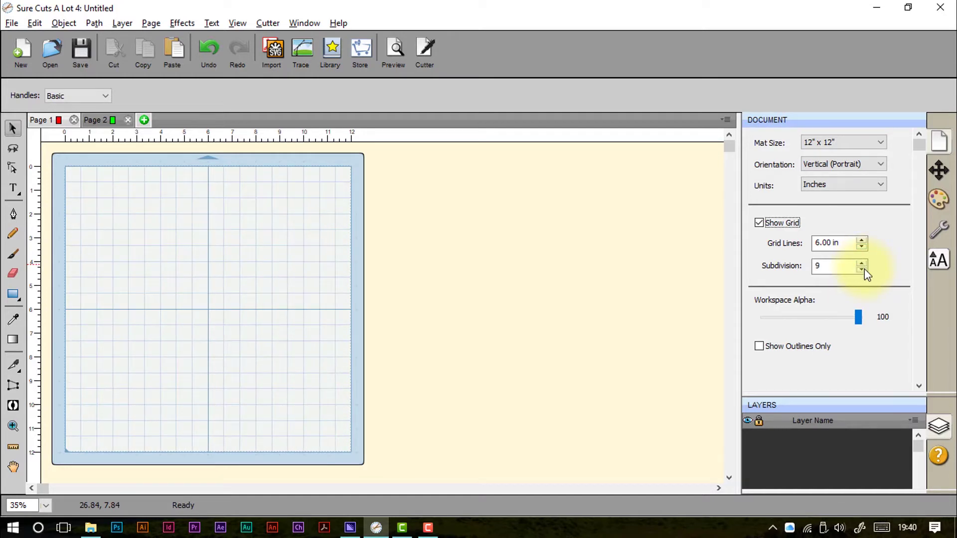
pyautogui.click(864, 270)
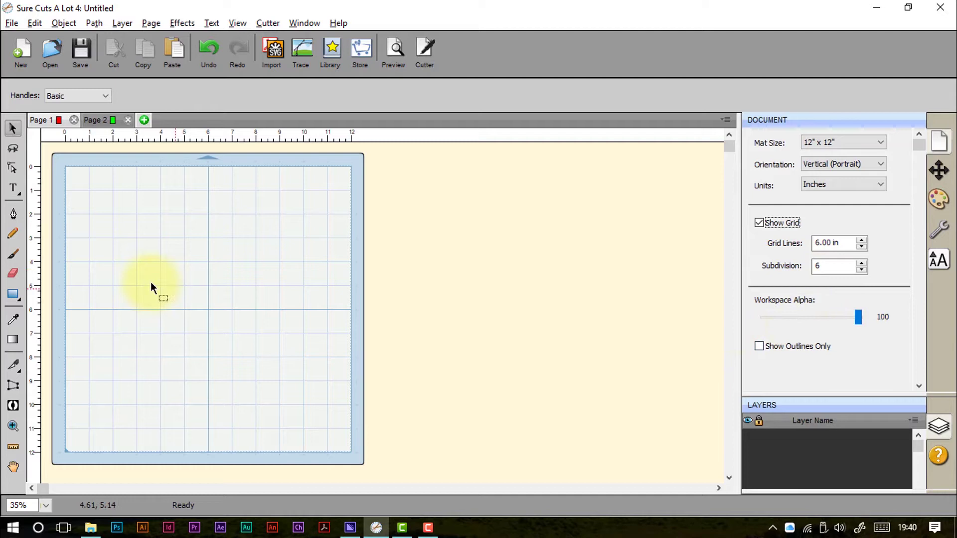
# Step: Draw a test rectangle in the mat's upper left and zoom in on it
pyautogui.click(13, 294)
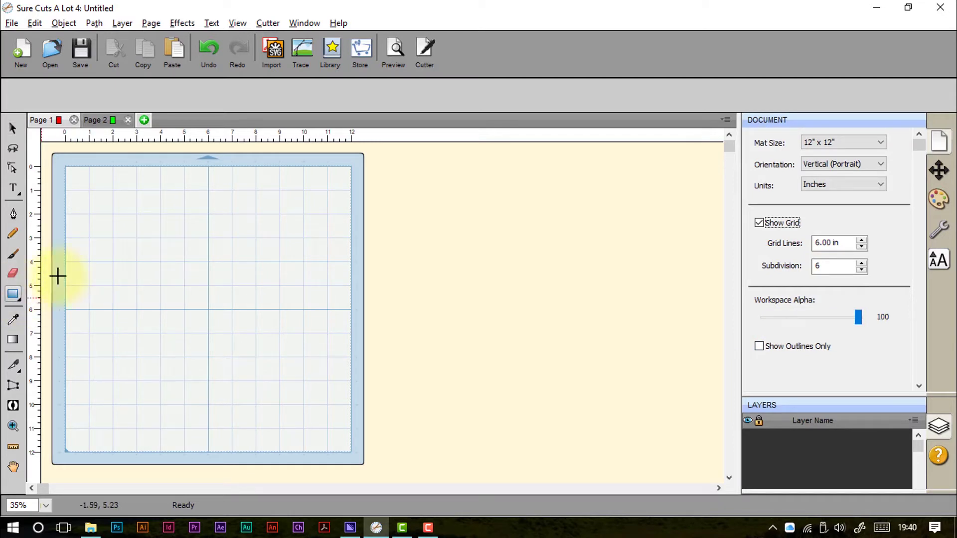
pyautogui.moveTo(113, 191); pyautogui.dragTo(198, 259)
pyautogui.click(237, 23)
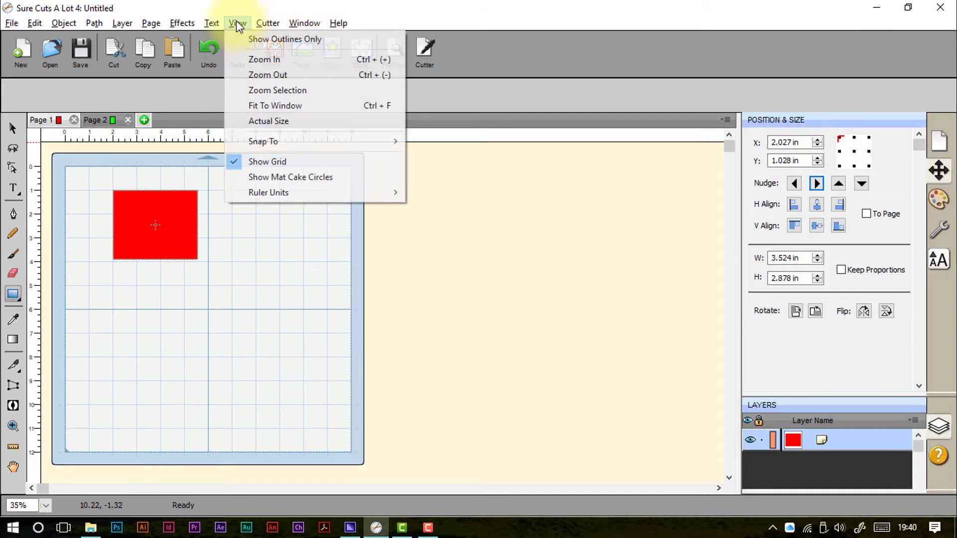
pyautogui.click(253, 90)
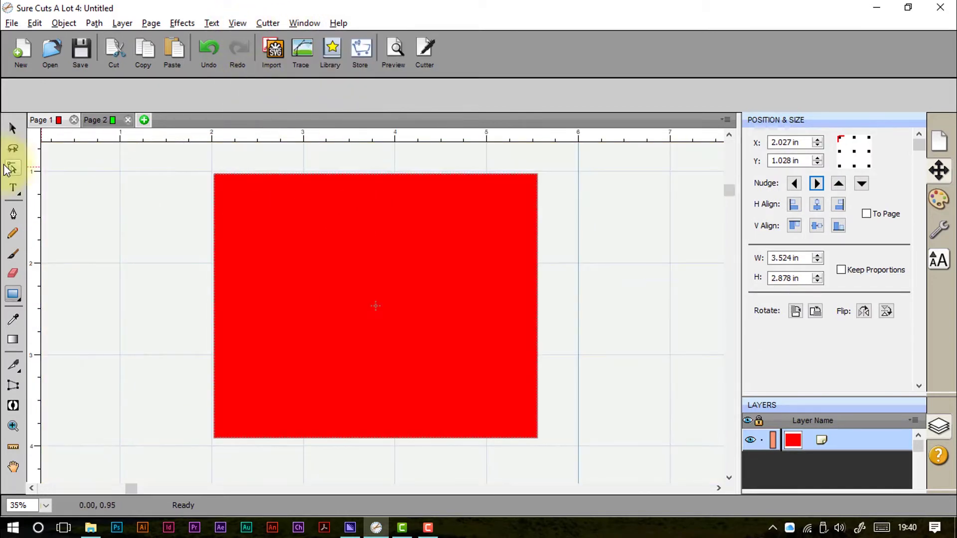
# Step: Experiment with Workspace Alpha and outlines-only view in Document settings, ending at full opacity
pyautogui.click(13, 128)
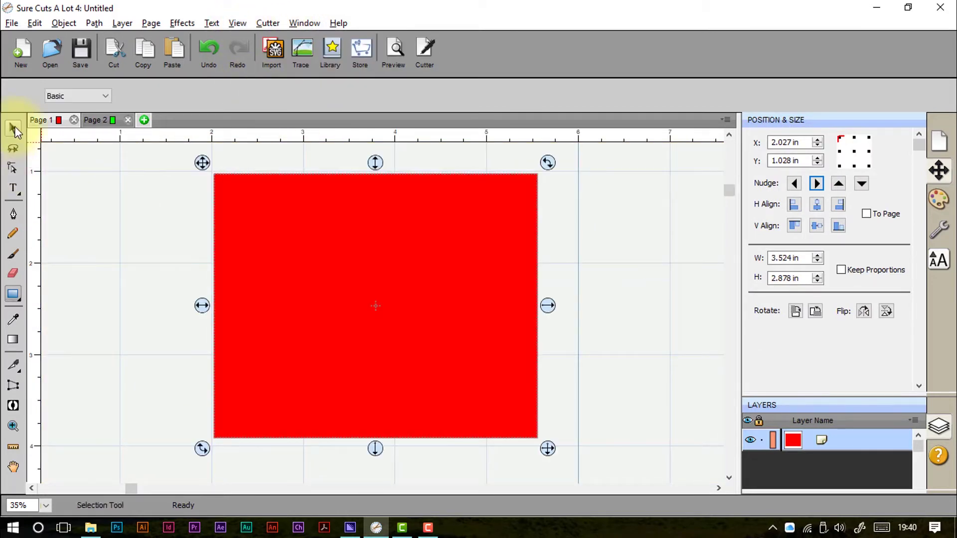
pyautogui.click(934, 143)
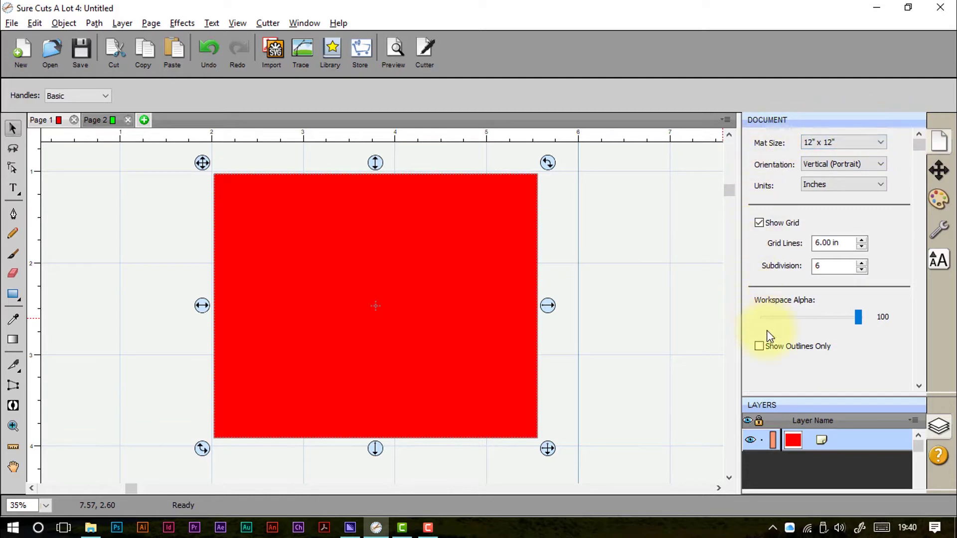
pyautogui.moveTo(859, 321); pyautogui.dragTo(709, 331)
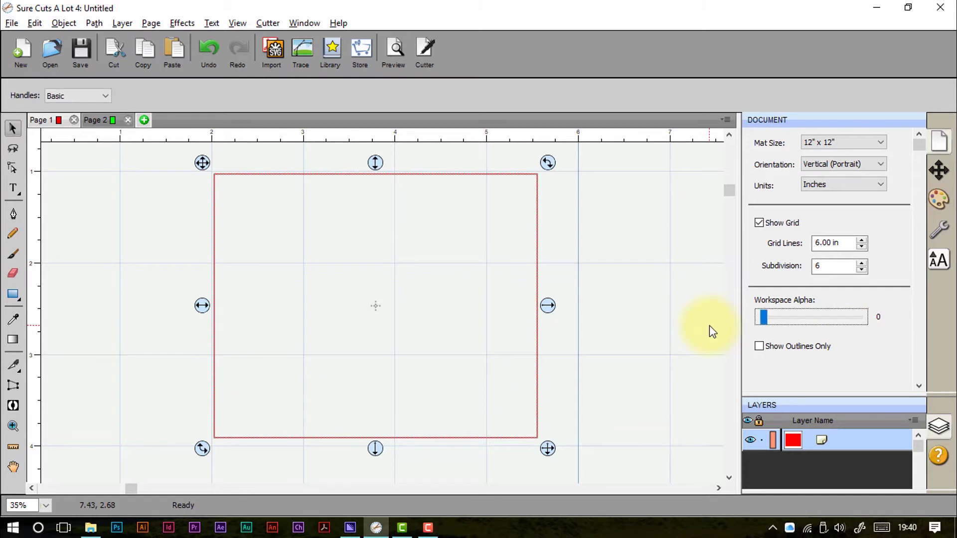
pyautogui.moveTo(764, 320); pyautogui.dragTo(937, 322)
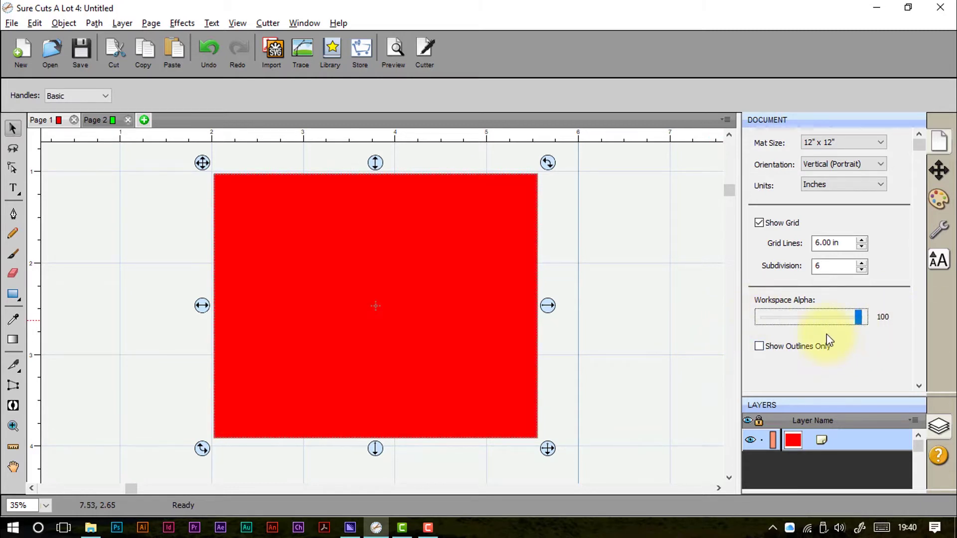
pyautogui.click(759, 346)
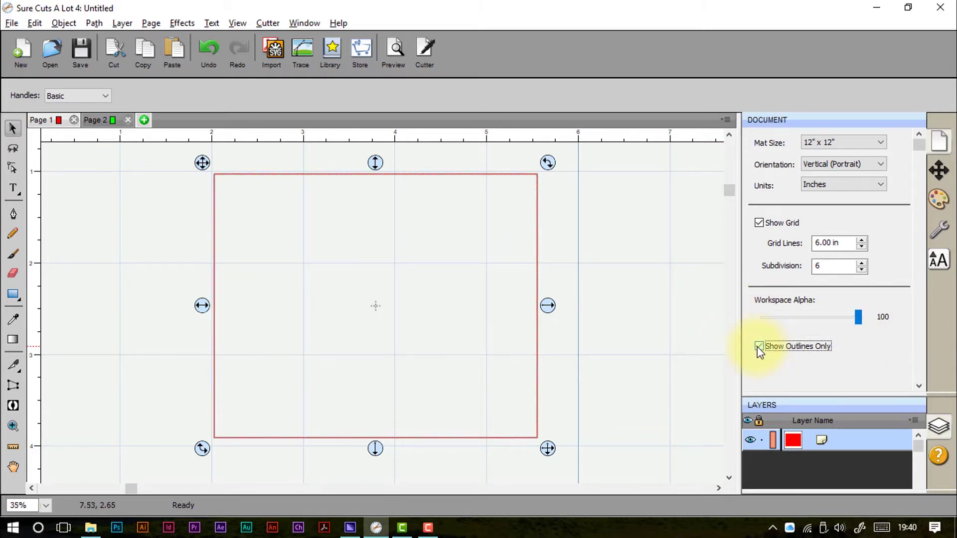
pyautogui.click(759, 347)
pyautogui.moveTo(861, 319); pyautogui.dragTo(791, 325)
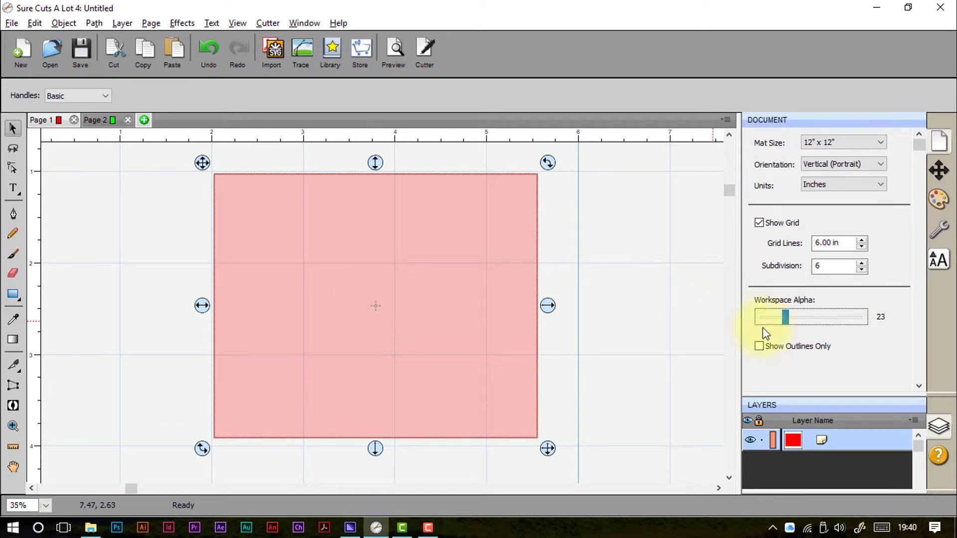
pyautogui.moveTo(785, 319); pyautogui.dragTo(880, 323)
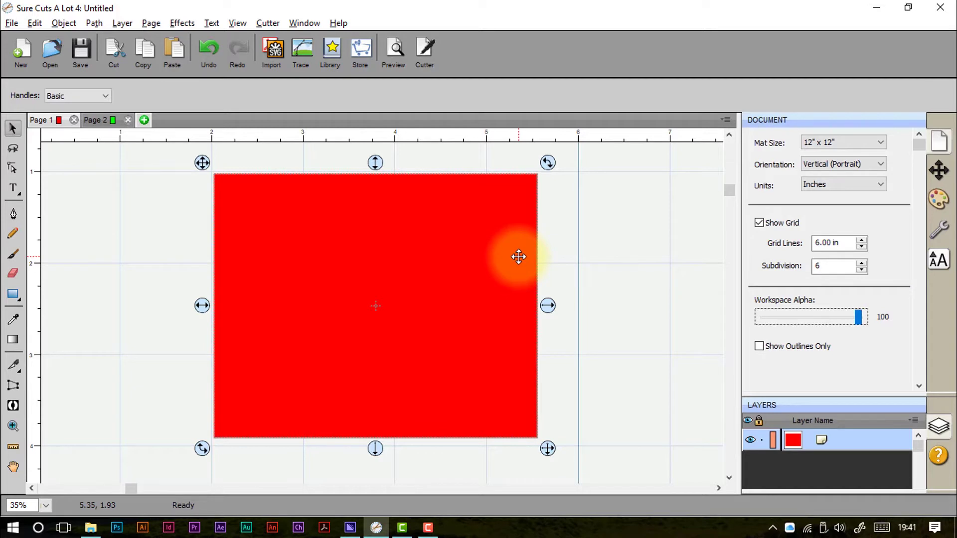
# Step: Delete the red square and fit the whole mat in the window
pyautogui.press('Delete')
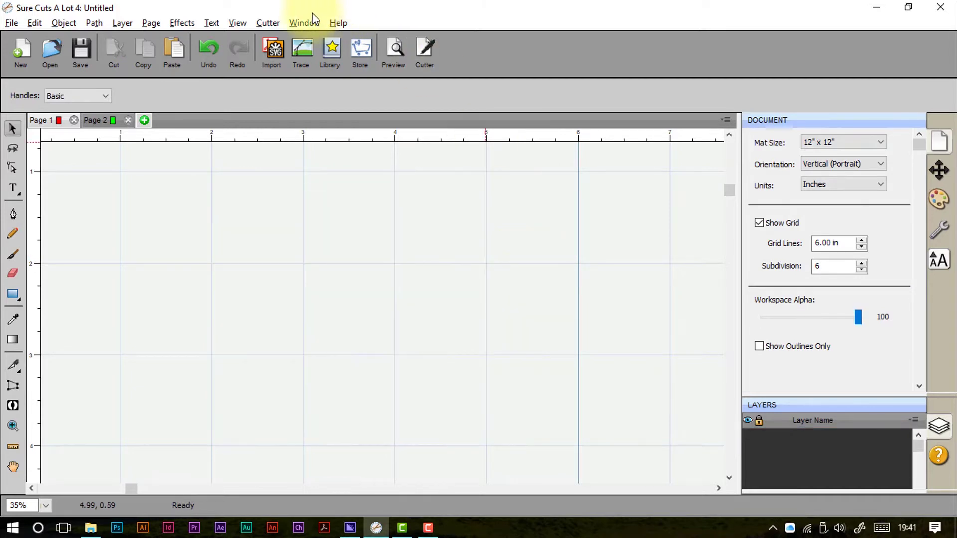
pyautogui.click(246, 23)
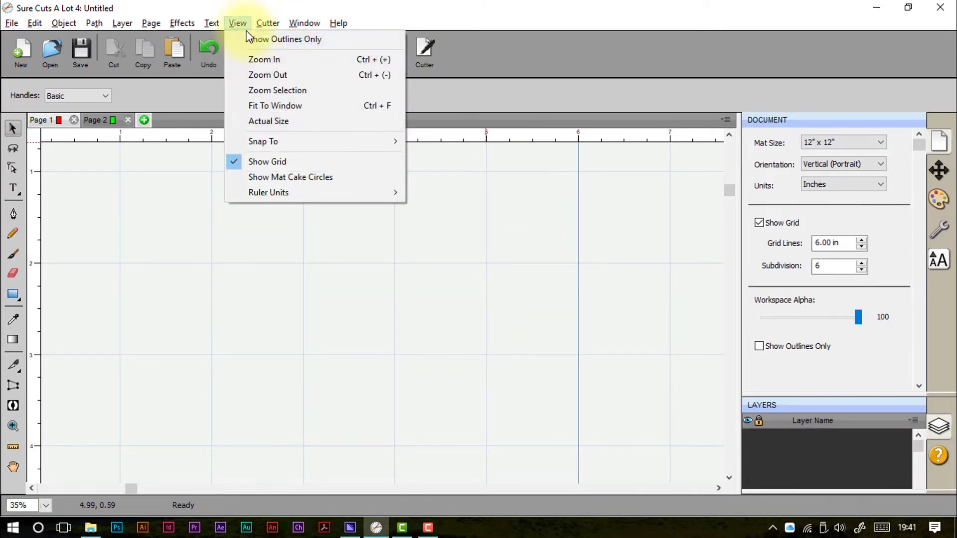
pyautogui.click(262, 104)
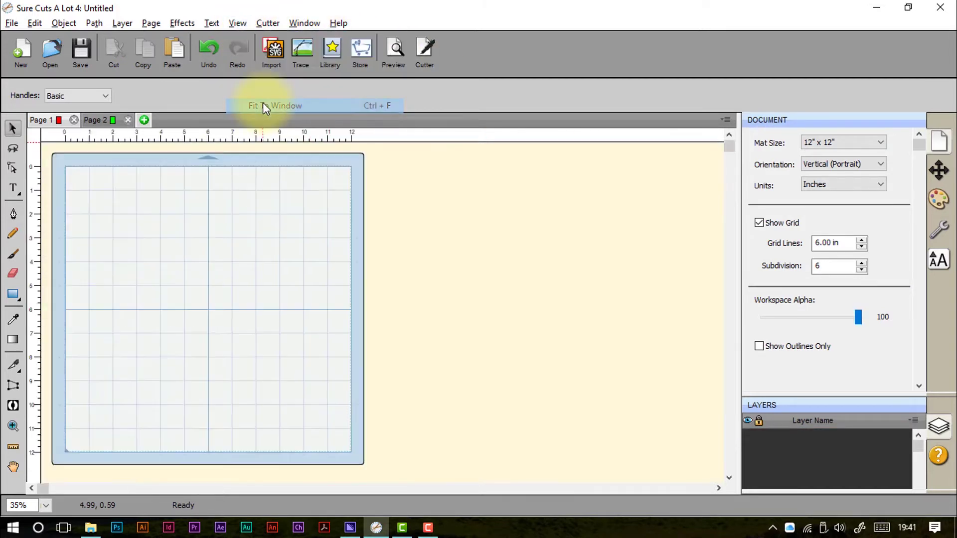
# Step: Draw a new rectangle near the mat's top-left and zoom in on it
pyautogui.click(939, 170)
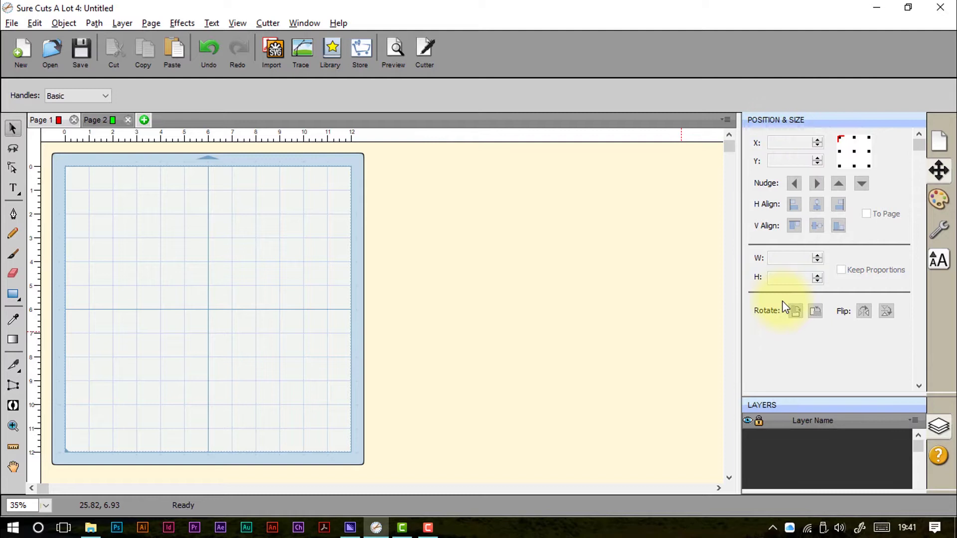
pyautogui.click(13, 296)
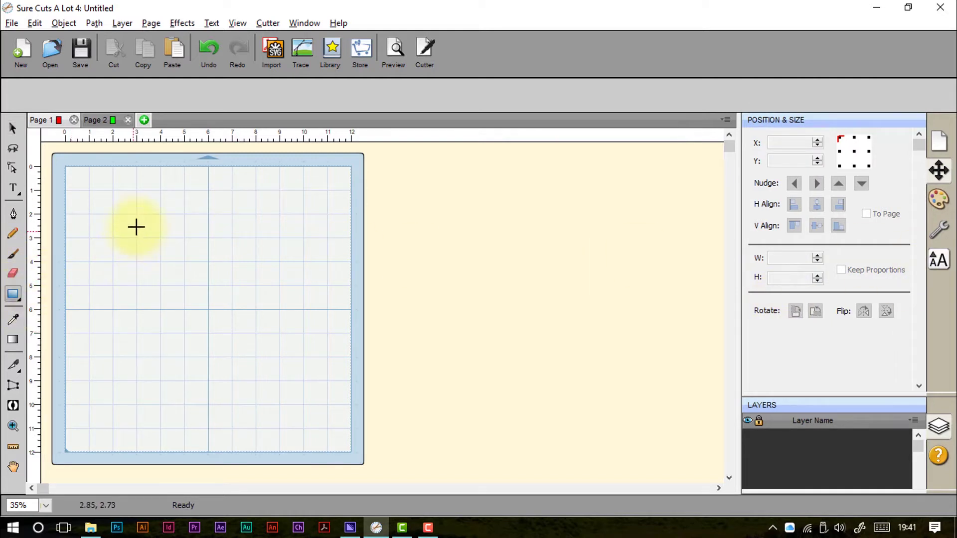
pyautogui.moveTo(143, 216); pyautogui.dragTo(227, 277)
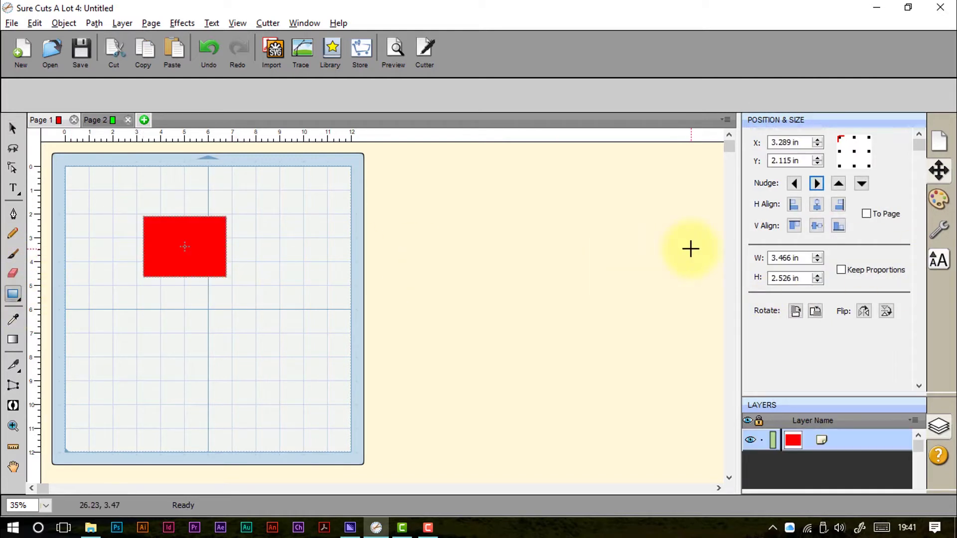
pyautogui.click(248, 25)
pyautogui.click(259, 87)
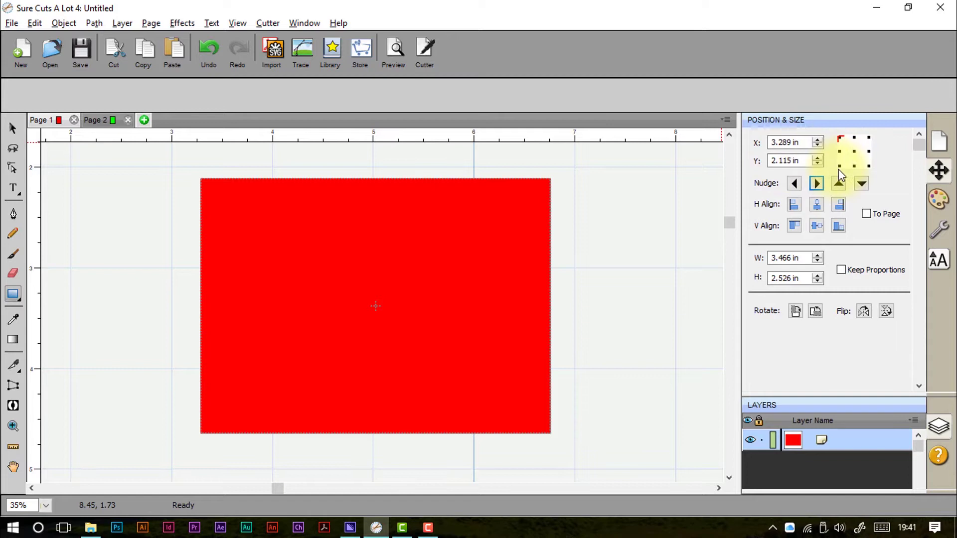
# Step: Nudge the rectangle right and left, then measure its position from the centre point
pyautogui.click(815, 185)
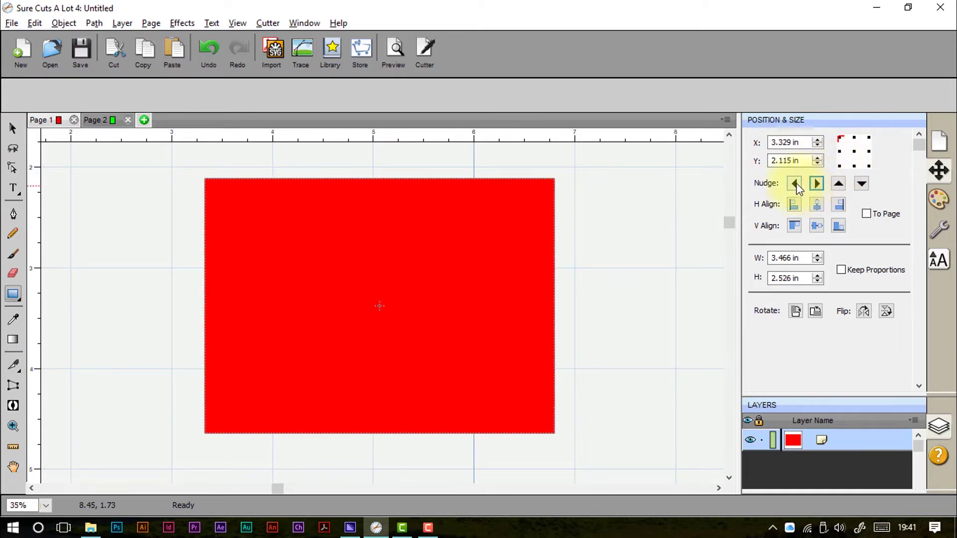
pyautogui.click(795, 184)
pyautogui.click(795, 183)
pyautogui.click(854, 151)
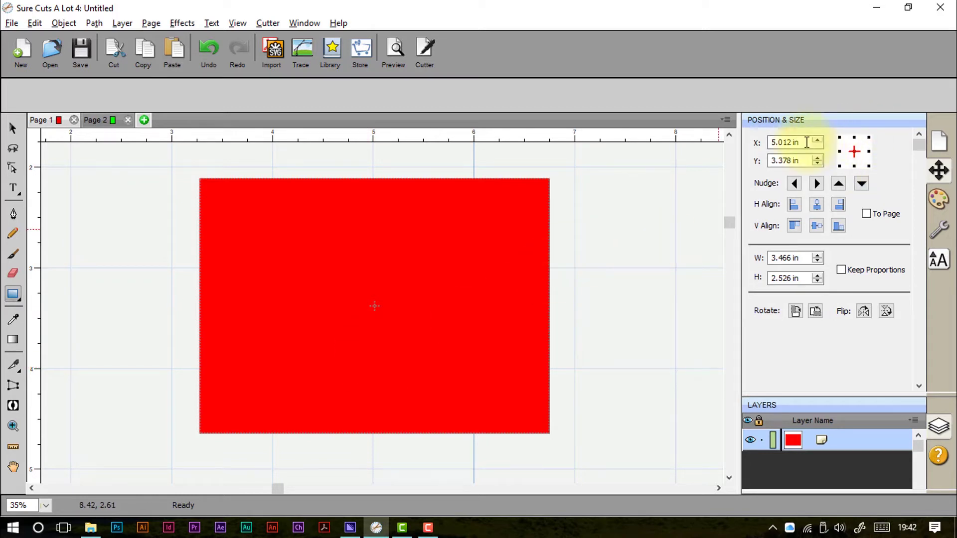
# Step: Set the rectangle's centre position to X 0, Y 0
pyautogui.click(773, 143)
pyautogui.press('Delete')
pyautogui.press('Delete')
pyautogui.press('Delete')
pyautogui.press('Delete')
pyautogui.press('Delete')
pyautogui.press('Delete')
pyautogui.press('Delete')
pyautogui.press('Delete')
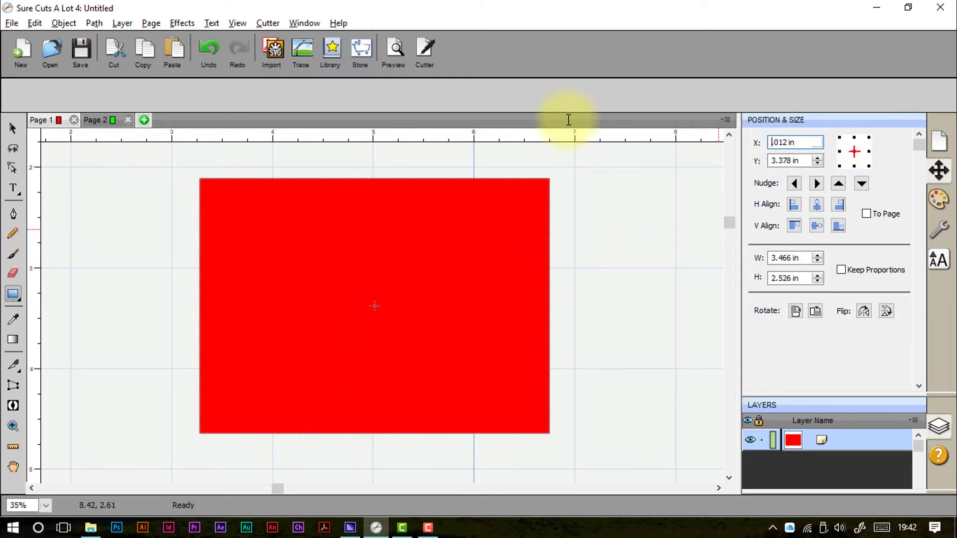
pyautogui.write('0')
pyautogui.press('Tab')
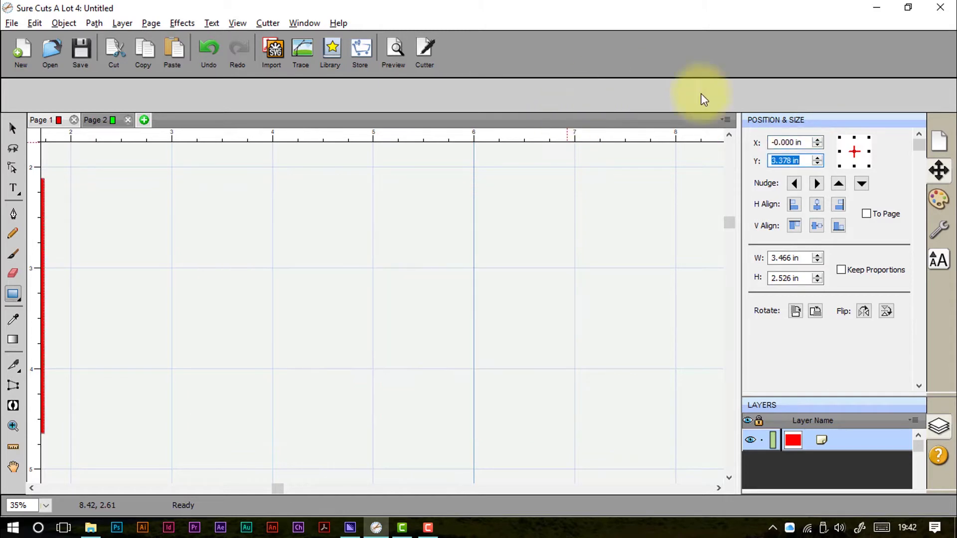
pyautogui.write('0')
pyautogui.press('Tab')
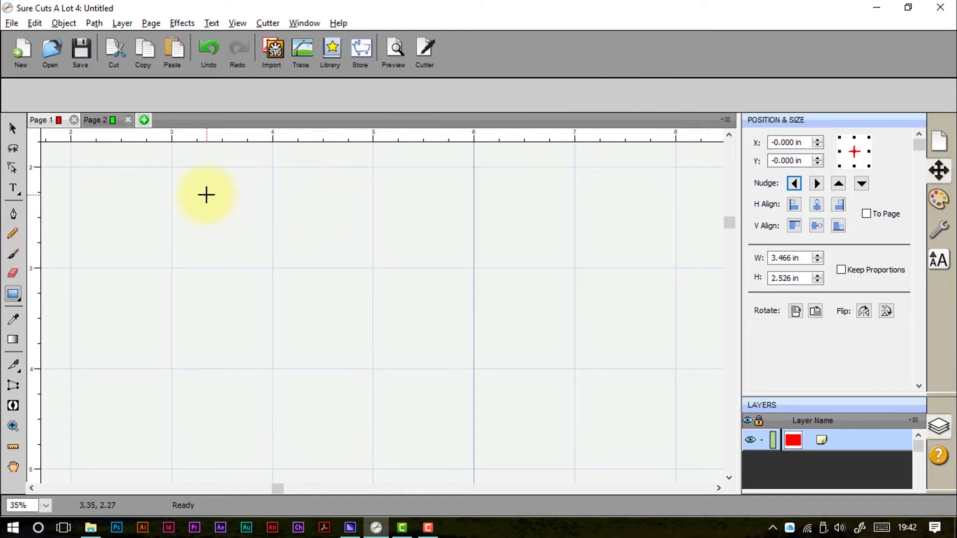
# Step: Fit the mat in the window and lower Workspace Alpha to 70
pyautogui.click(294, 24)
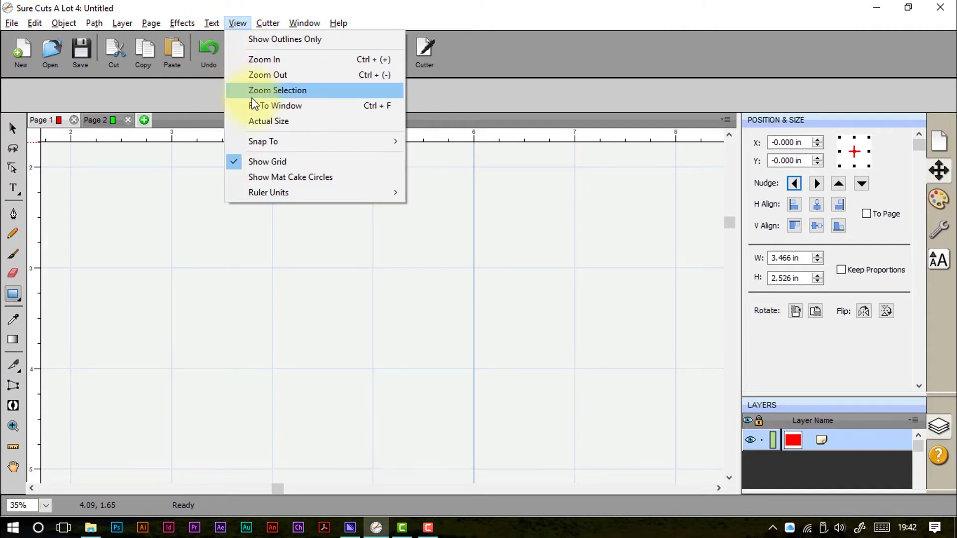
pyautogui.click(254, 104)
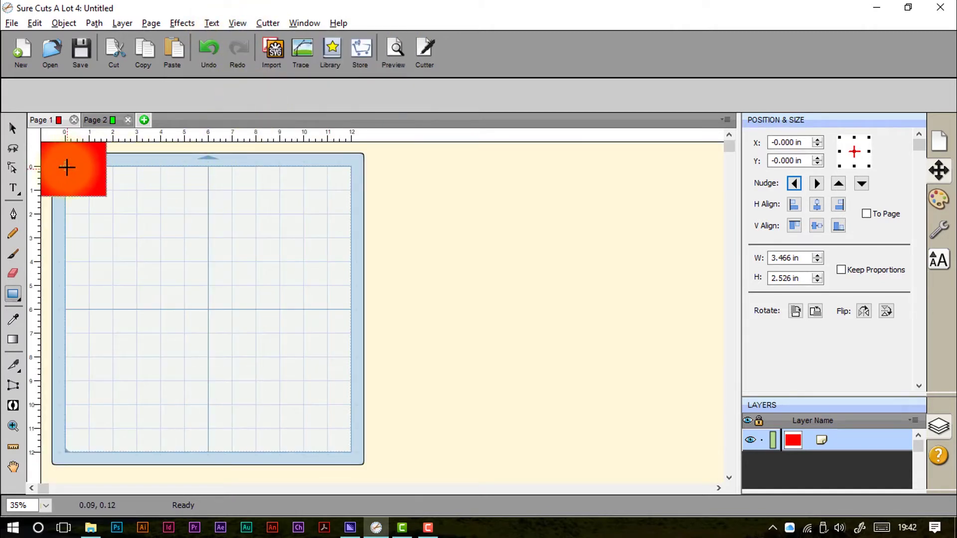
pyautogui.click(939, 141)
pyautogui.moveTo(861, 317); pyautogui.dragTo(830, 319)
# Step: Zoom to the rectangle, switch to the top-left reference point, and set X 0, Y 0
pyautogui.click(244, 25)
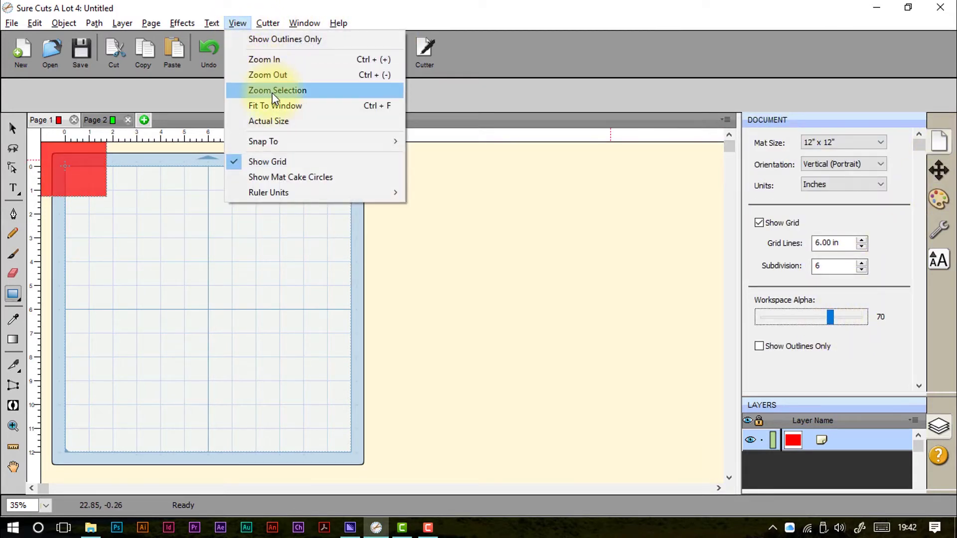
pyautogui.click(271, 90)
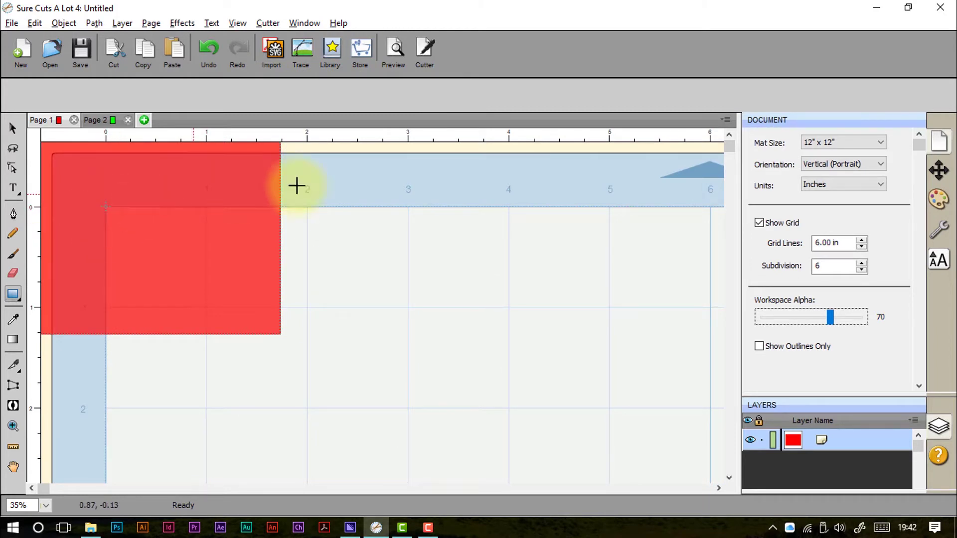
pyautogui.click(939, 172)
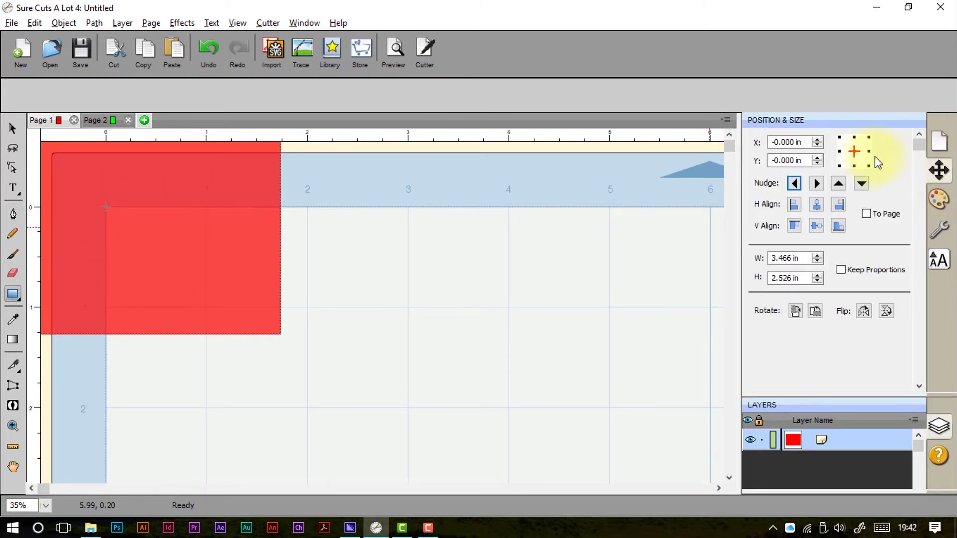
pyautogui.click(840, 138)
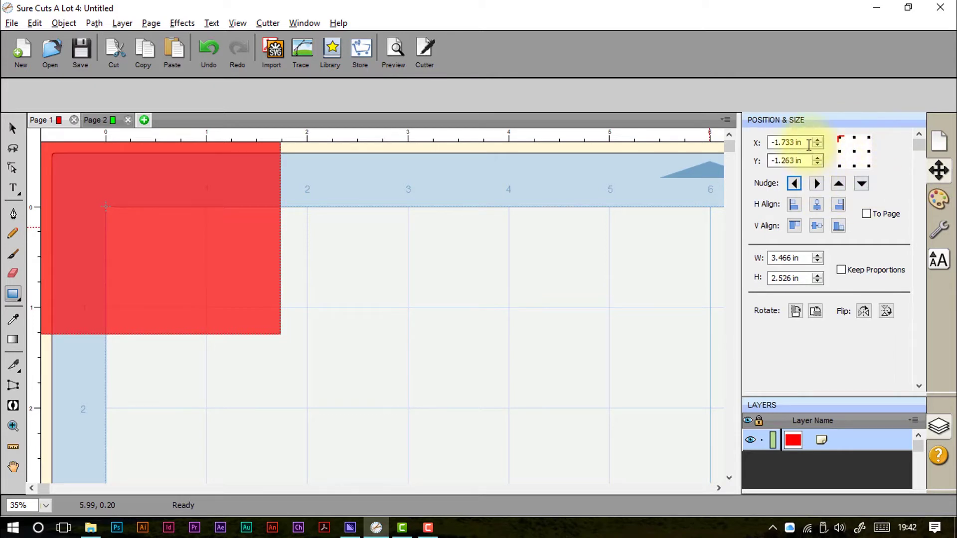
pyautogui.click(773, 142)
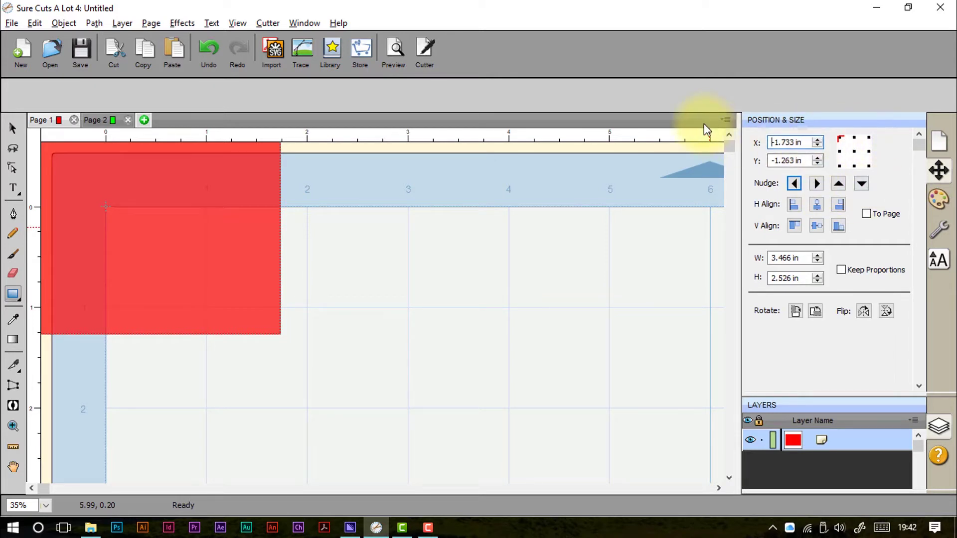
pyautogui.press('Delete')
pyautogui.press('Delete')
pyautogui.press('Delete')
pyautogui.press('Delete')
pyautogui.press('Delete')
pyautogui.press('Delete')
pyautogui.press('Delete')
pyautogui.press('Delete')
pyautogui.press('Delete')
pyautogui.write('0')
pyautogui.press('Tab')
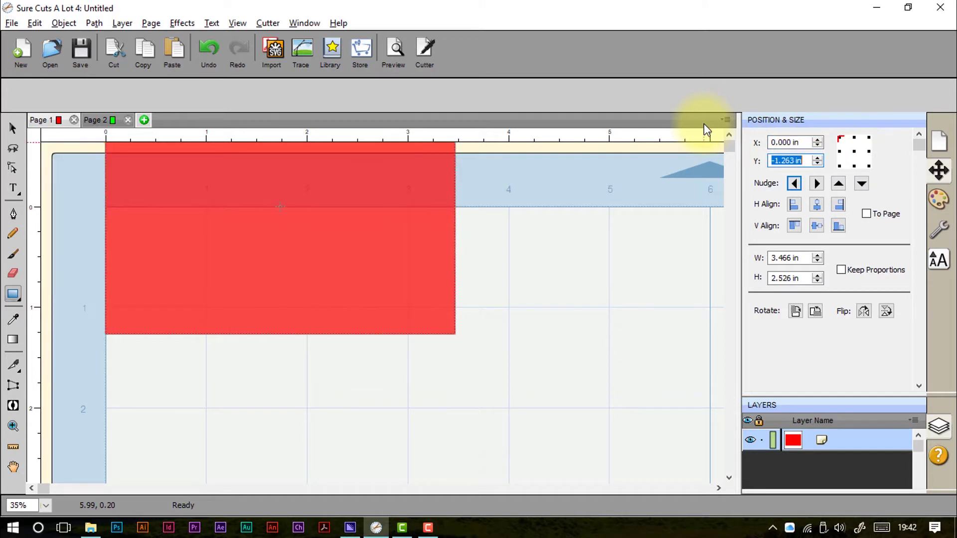
pyautogui.write('0')
pyautogui.press('Return')
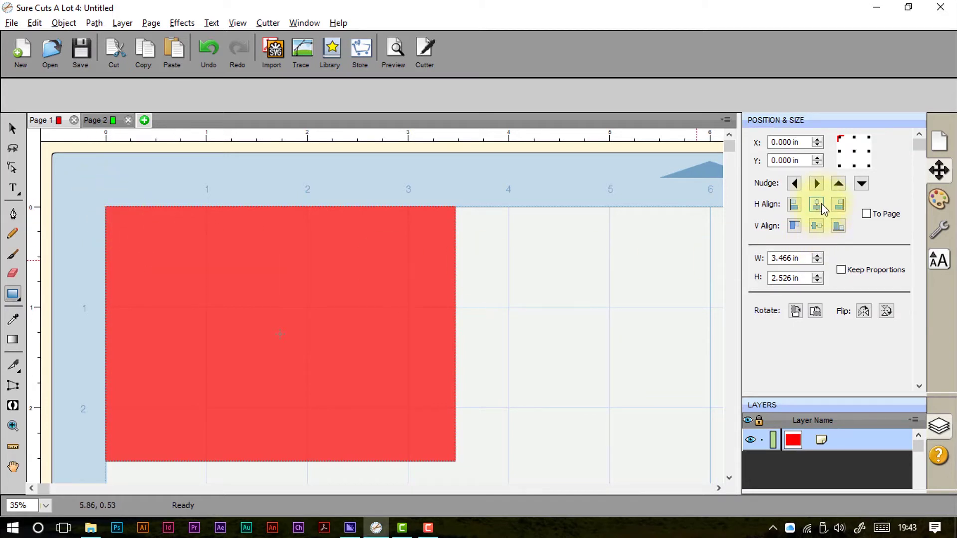
# Step: Make alignment relative to the page and fit the mat in the window
pyautogui.click(320, 282)
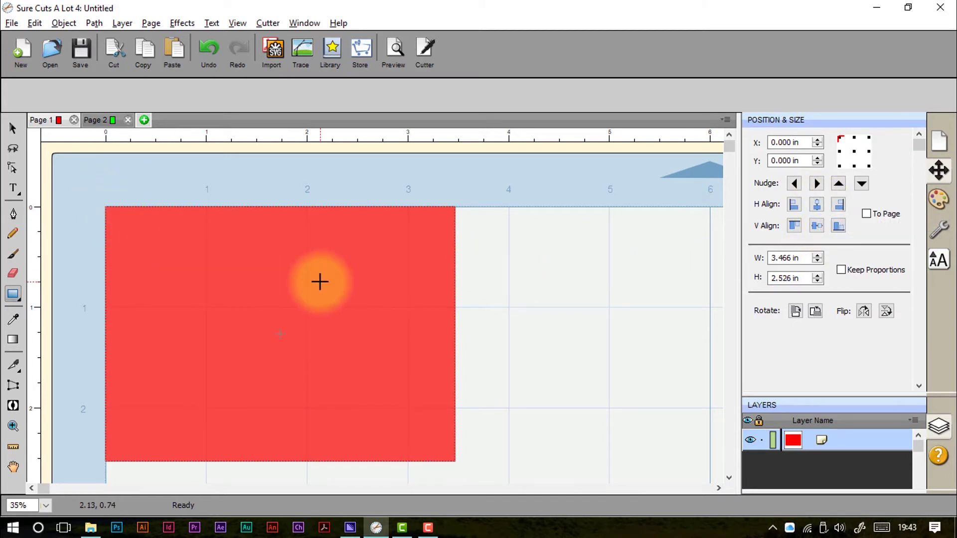
pyautogui.click(866, 214)
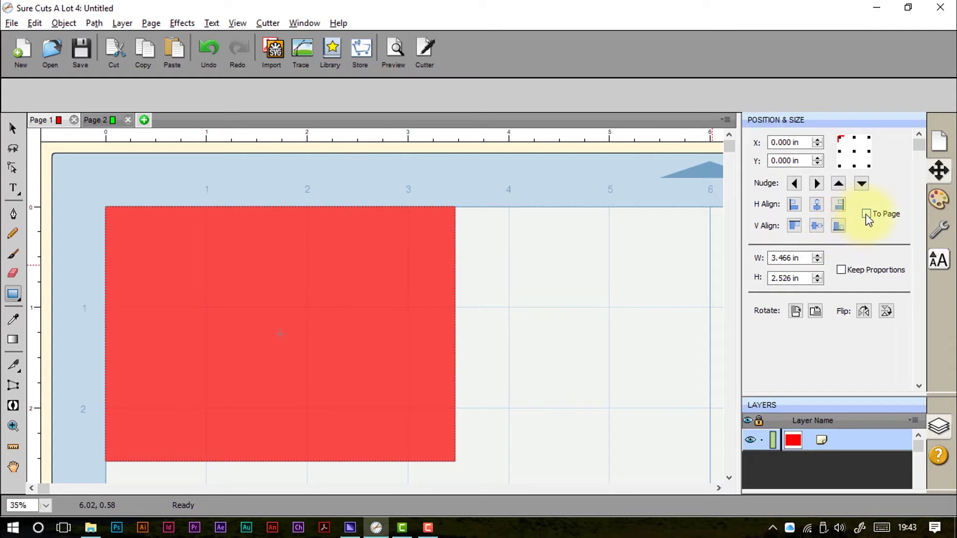
pyautogui.click(352, 262)
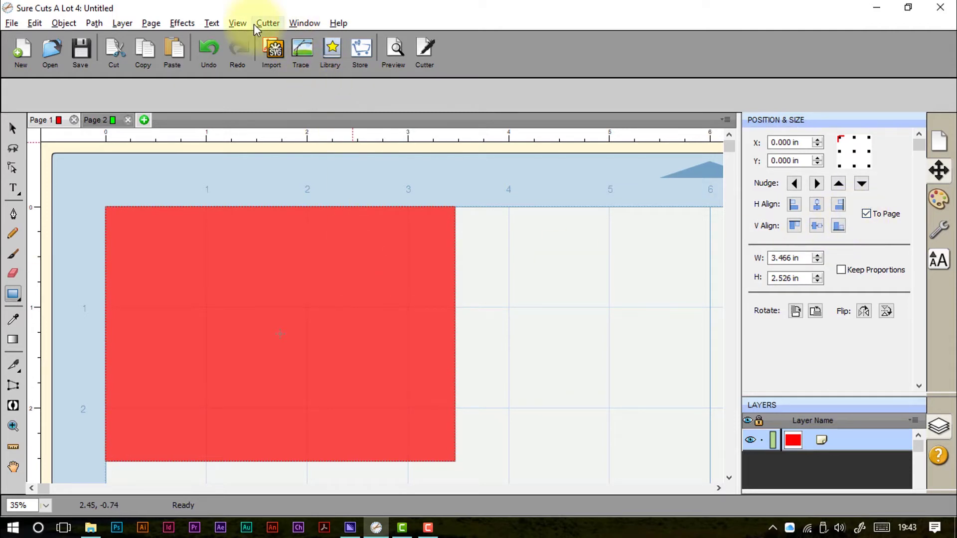
pyautogui.click(238, 23)
pyautogui.click(253, 106)
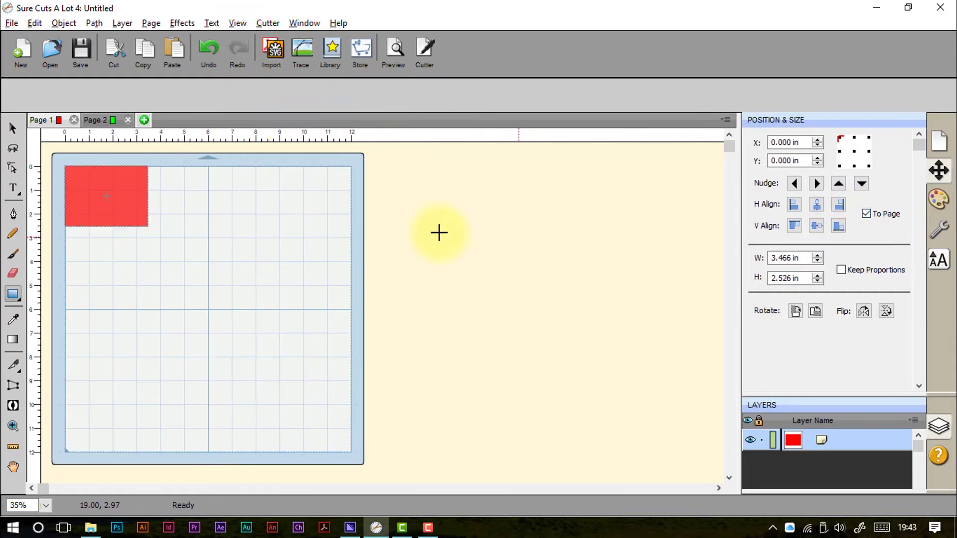
# Step: Select the red rectangle and centre it horizontally and vertically on the page
pyautogui.click(13, 128)
pyautogui.click(120, 190)
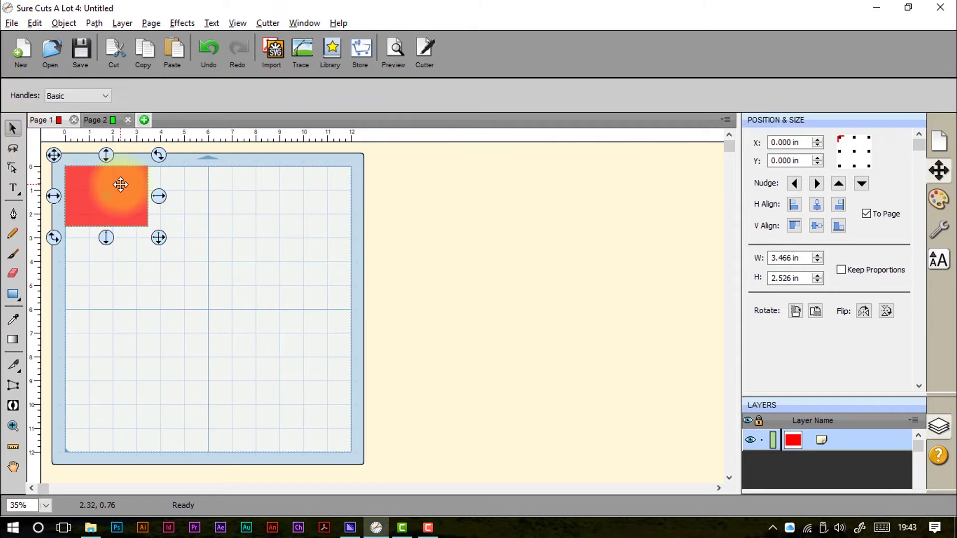
pyautogui.click(126, 172)
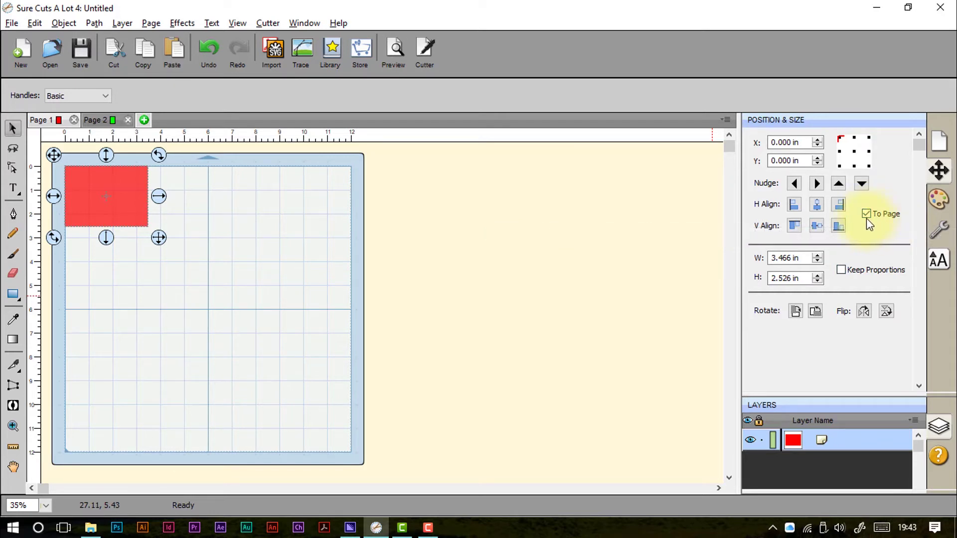
pyautogui.click(816, 204)
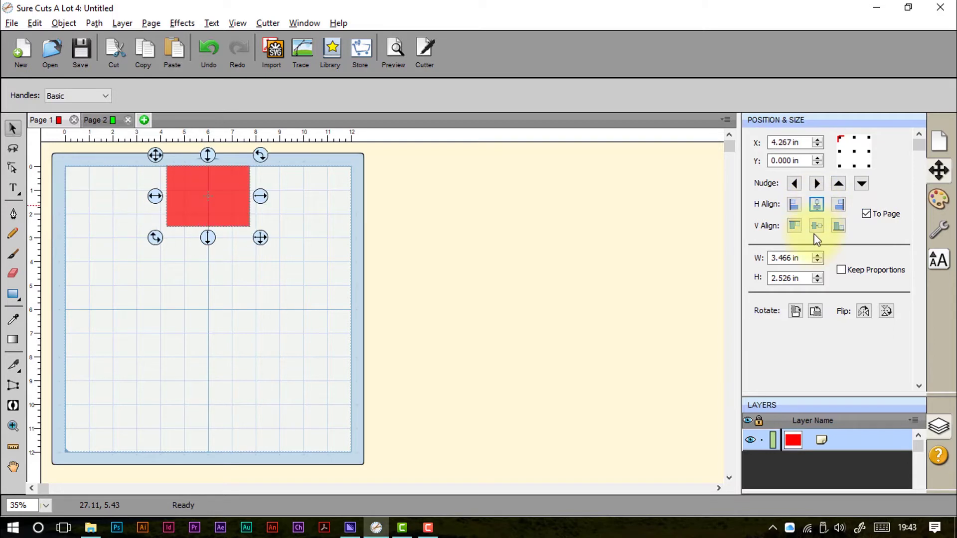
pyautogui.click(816, 226)
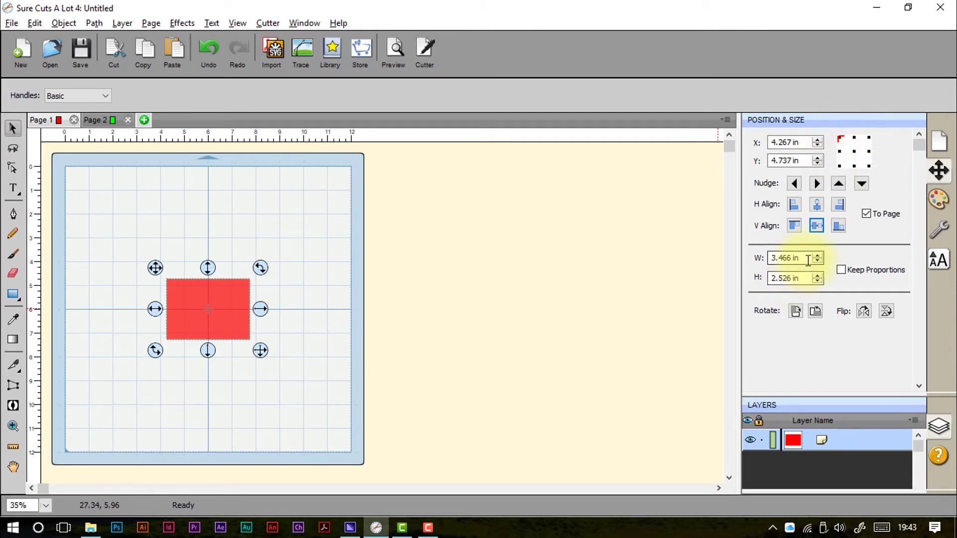
# Step: Resize the rectangle to 3 x 3 in and centre it on the page
pyautogui.click(771, 258)
pyautogui.moveTo(811, 258); pyautogui.dragTo(746, 260)
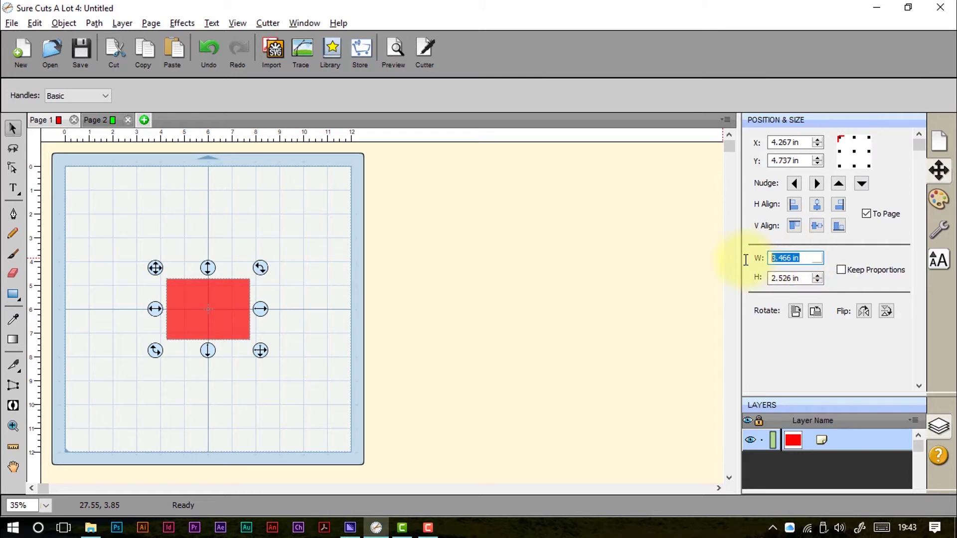
pyautogui.write('3')
pyautogui.press('Tab')
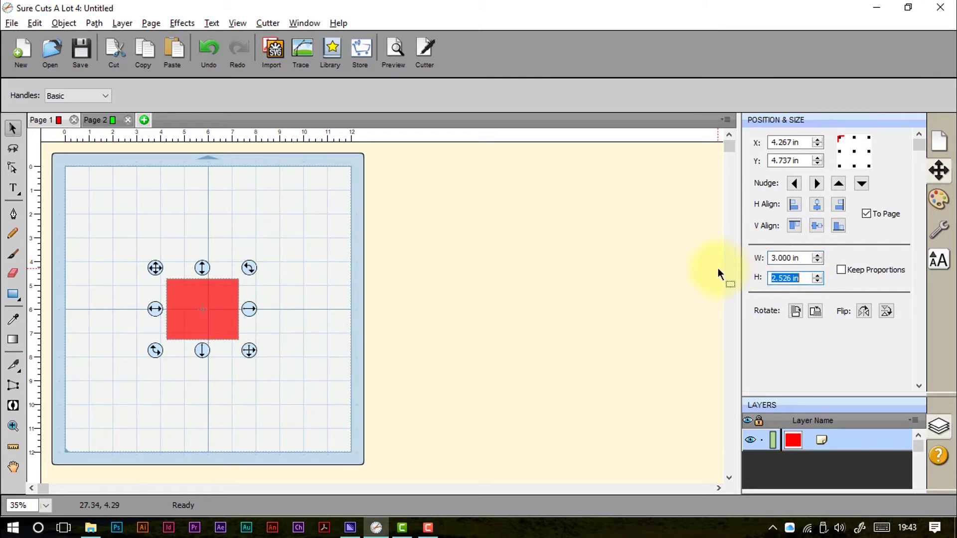
pyautogui.write('3')
pyautogui.press('Tab')
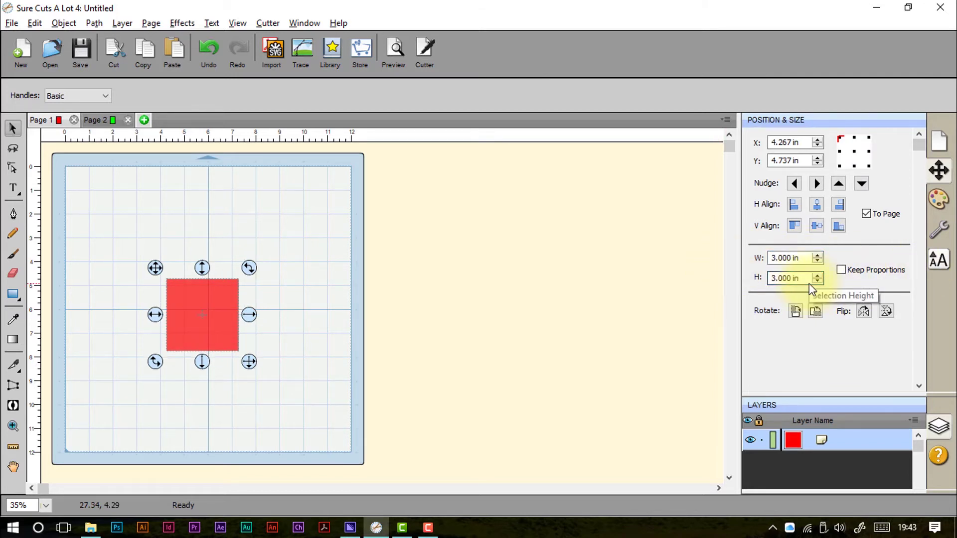
pyautogui.click(817, 204)
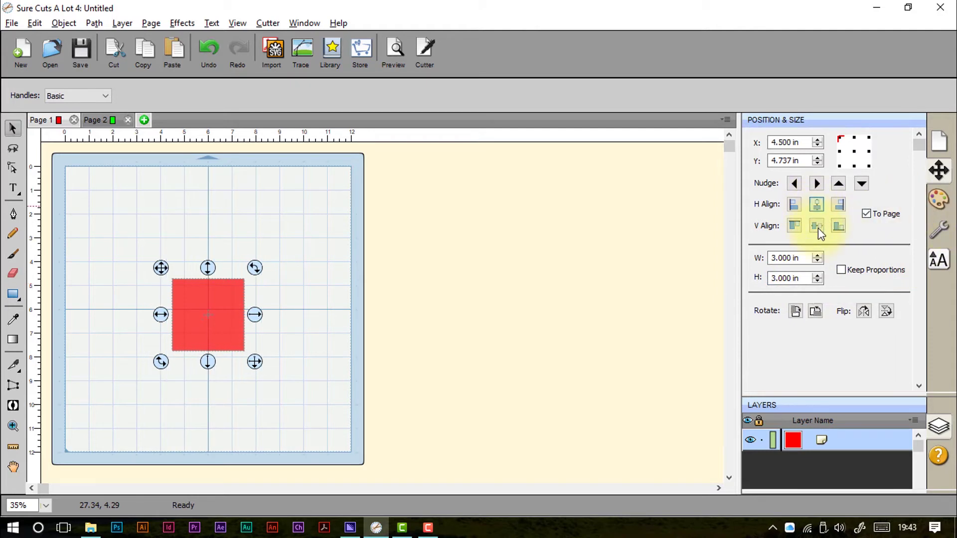
pyautogui.click(817, 225)
# Step: Turn on Keep Proportions and scale the width to 4 in
pyautogui.click(842, 272)
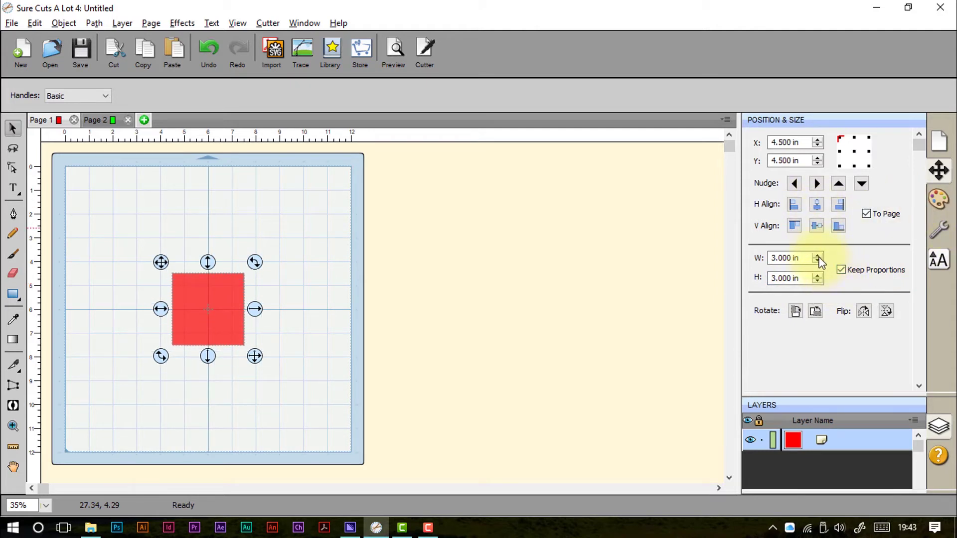
pyautogui.click(797, 258)
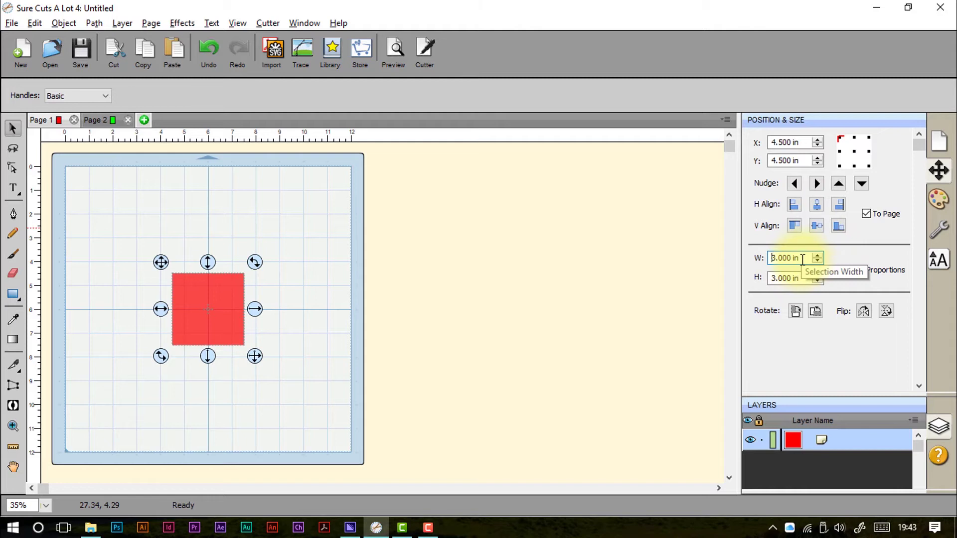
pyautogui.doubleClick(803, 258)
pyautogui.write('4')
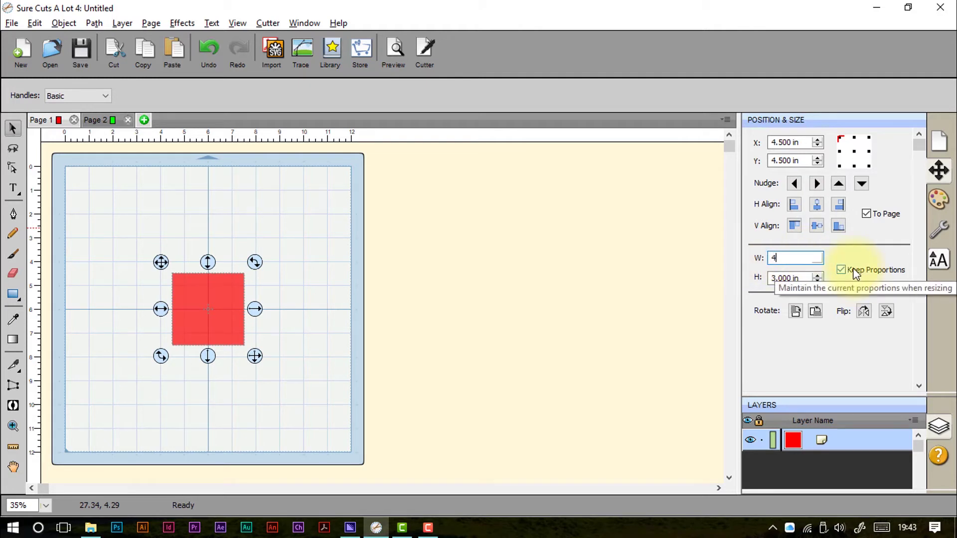
pyautogui.press('Tab')
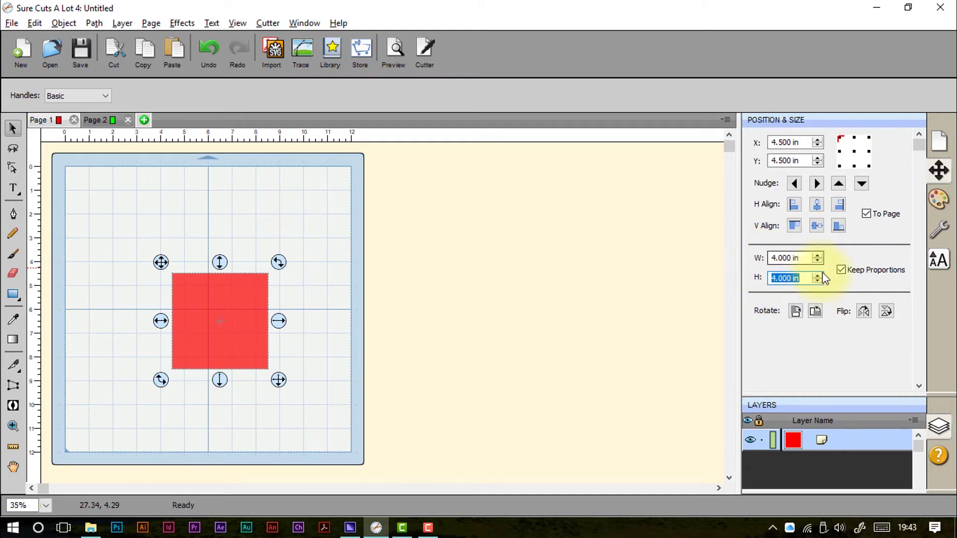
# Step: Turn off Keep Proportions, set the width to 3 in for a 3 x 4 shape, and recentre it
pyautogui.click(842, 270)
pyautogui.click(797, 258)
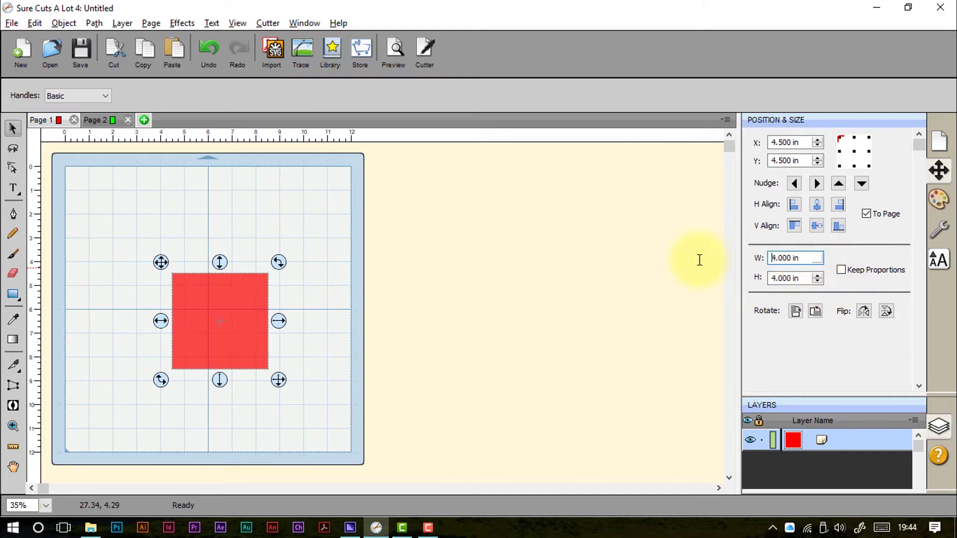
pyautogui.moveTo(803, 258); pyautogui.dragTo(744, 260)
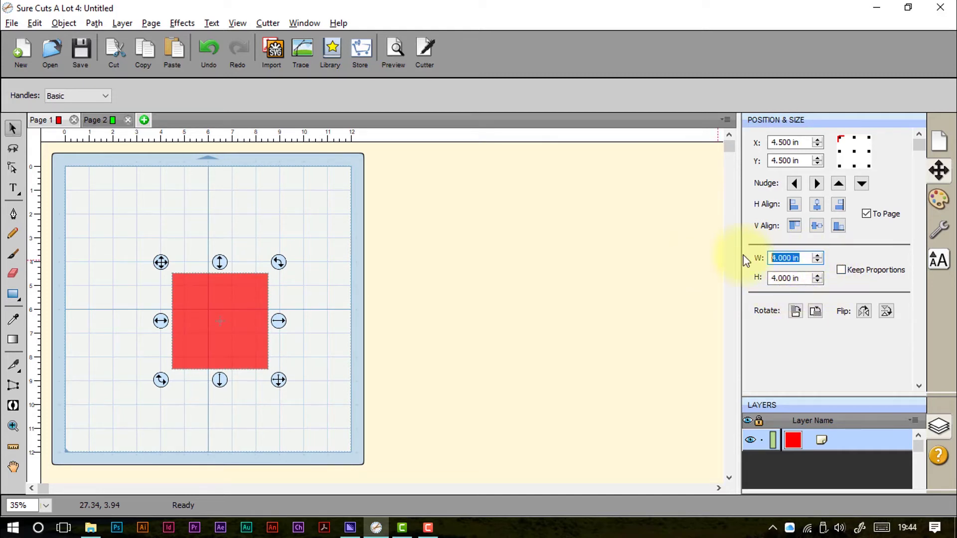
pyautogui.write('3')
pyautogui.press('Tab')
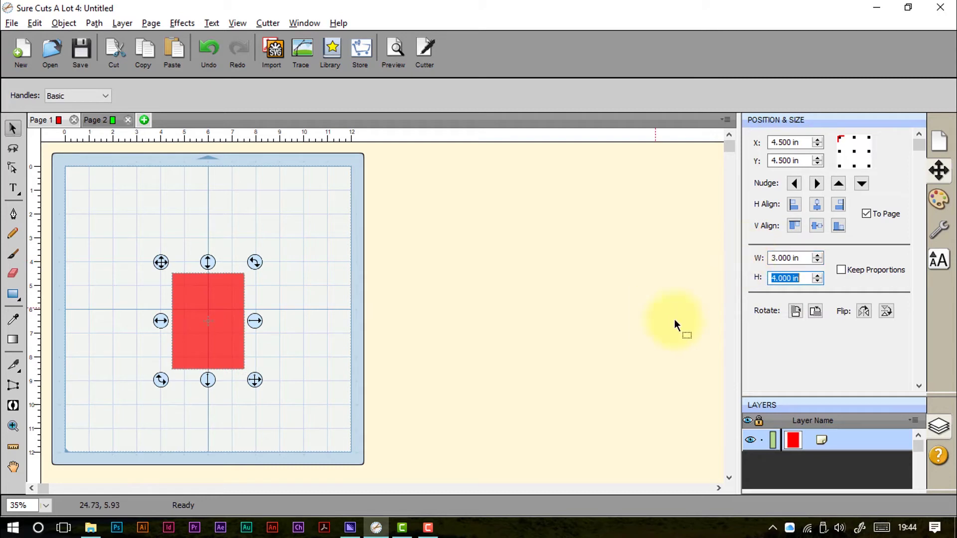
pyautogui.click(815, 225)
pyautogui.click(817, 203)
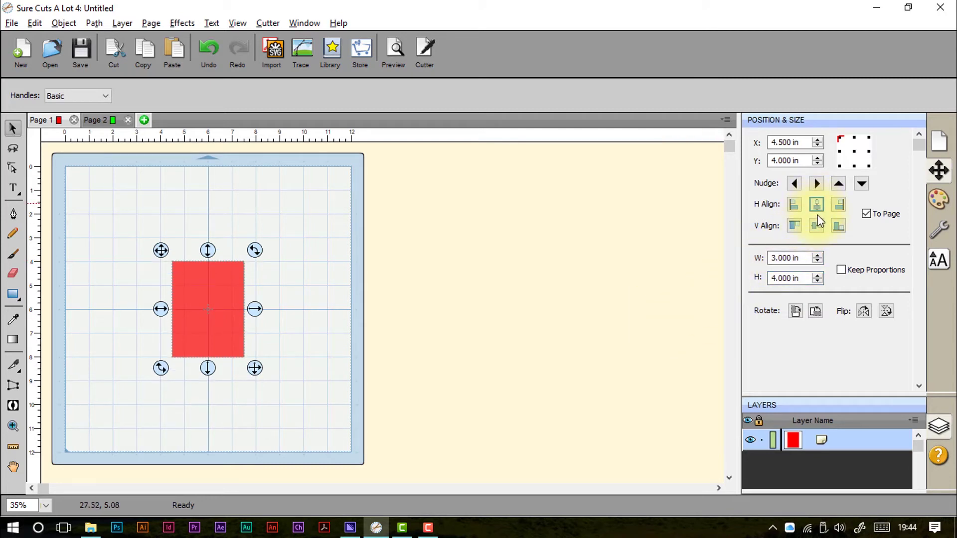
# Step: Rotate the rectangle in 45° steps until it stands 3 x 4 tall, then flip it horizontally
pyautogui.click(796, 312)
pyautogui.click(808, 310)
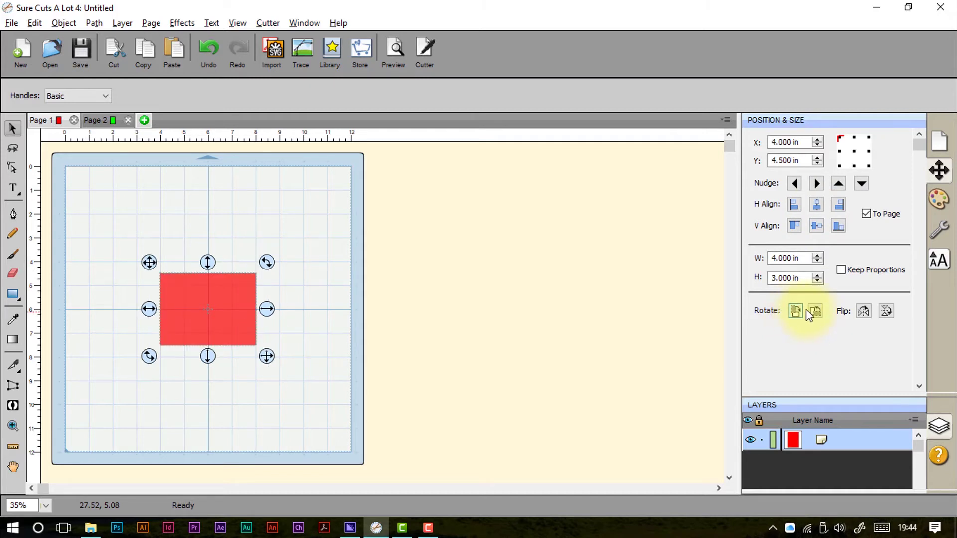
pyautogui.click(796, 311)
pyautogui.click(796, 312)
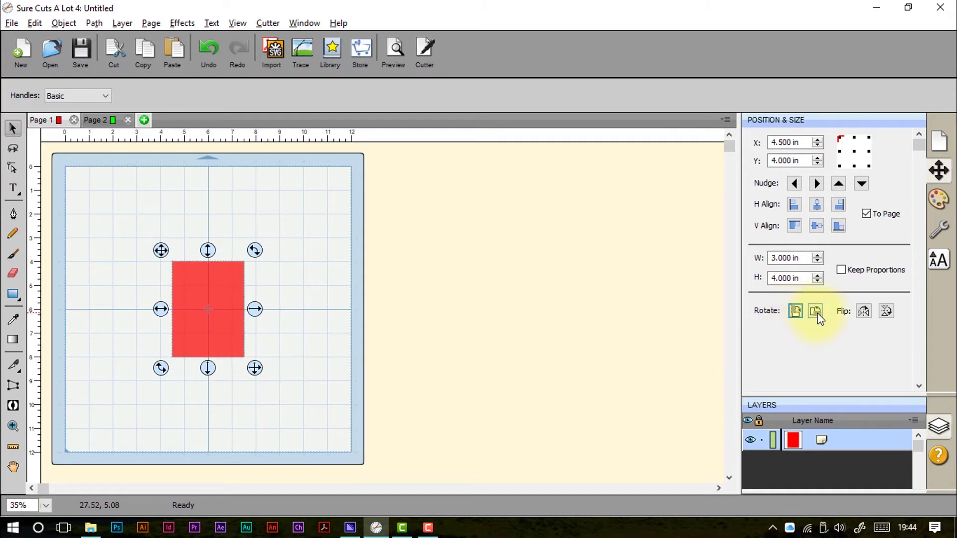
pyautogui.click(816, 312)
pyautogui.click(816, 311)
pyautogui.click(816, 312)
pyautogui.click(816, 311)
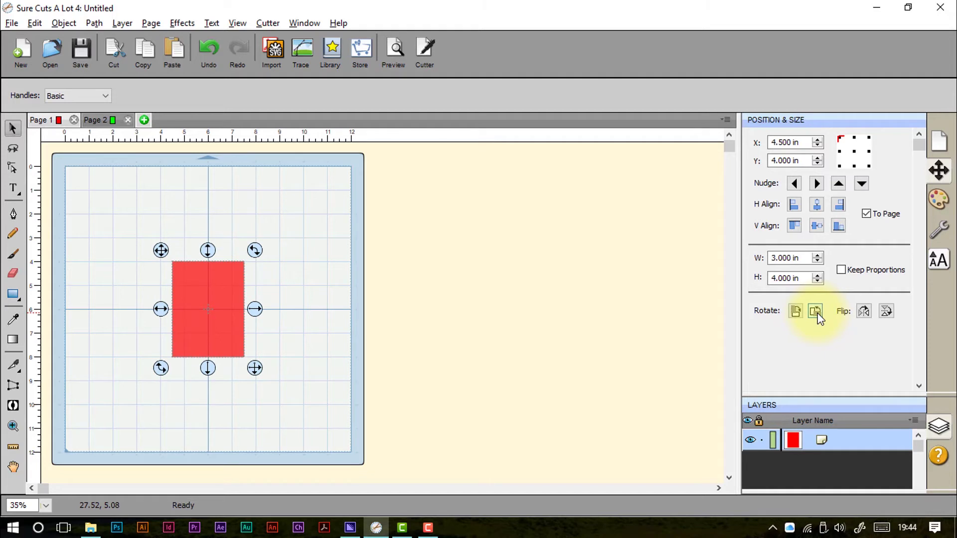
pyautogui.click(863, 312)
# Step: Fill the rectangle with the Diamond Plate pattern
pyautogui.click(943, 202)
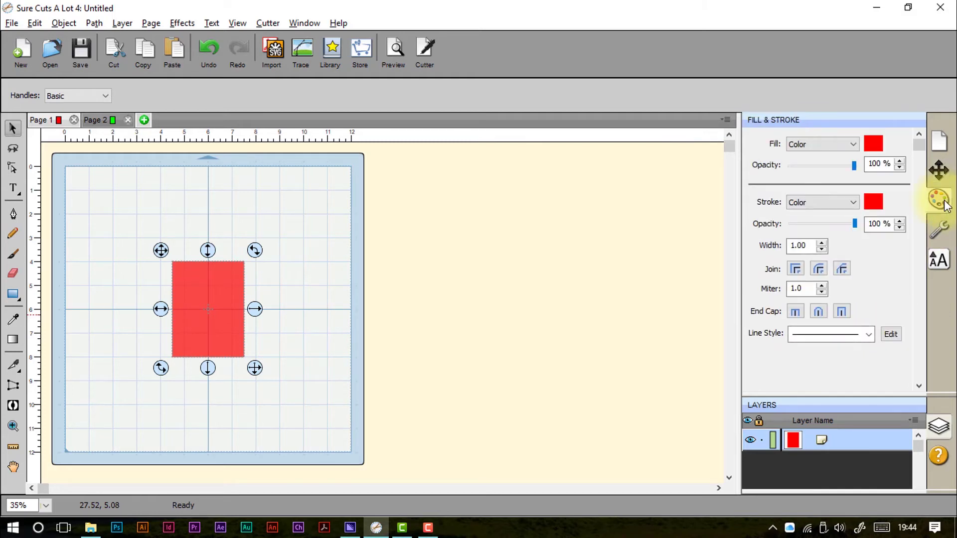
pyautogui.click(854, 144)
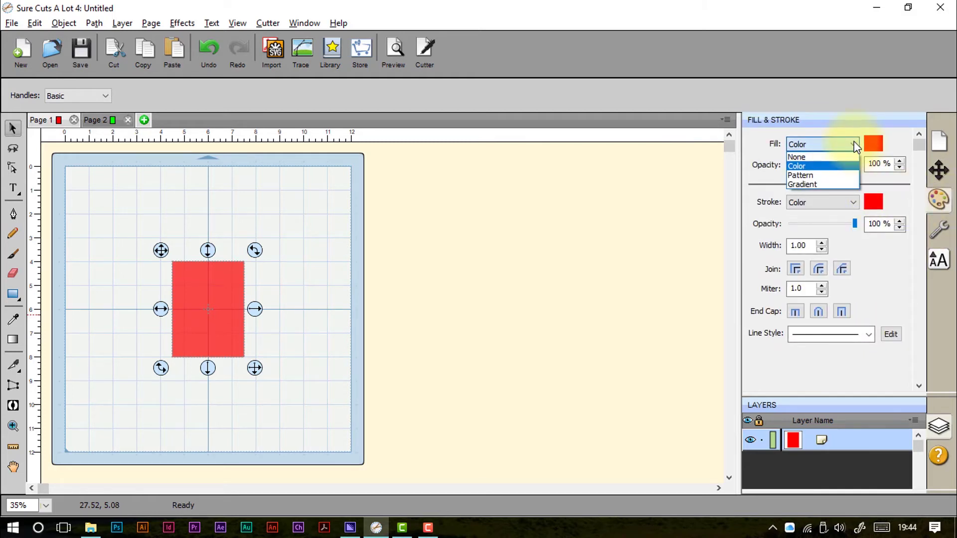
pyautogui.click(842, 176)
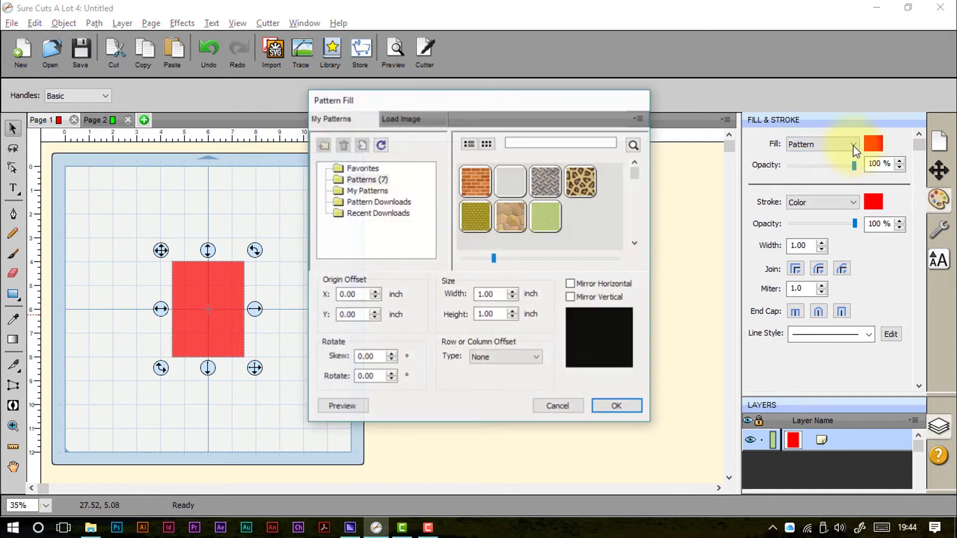
pyautogui.click(555, 181)
pyautogui.click(604, 407)
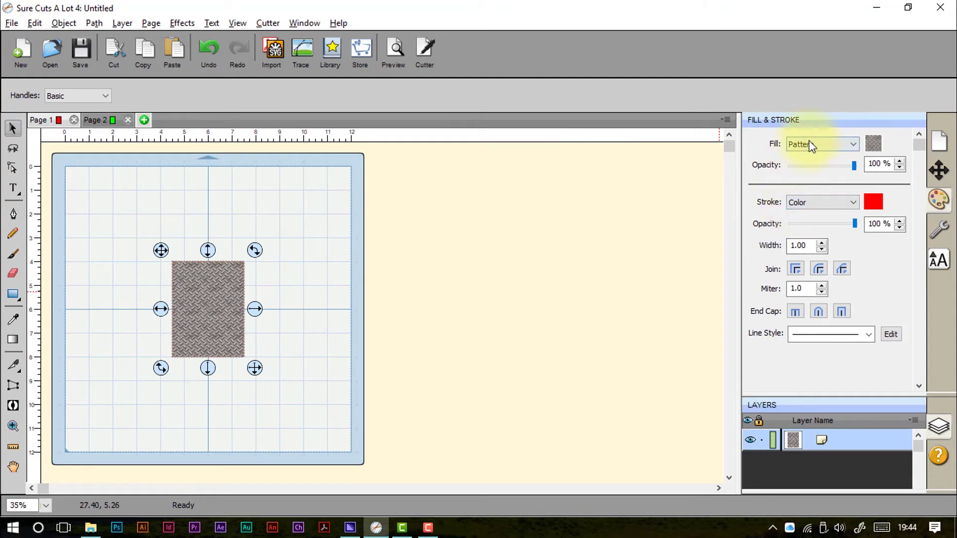
# Step: Switch the fill to a gradient and accept the default gradient settings
pyautogui.click(809, 142)
pyautogui.click(806, 185)
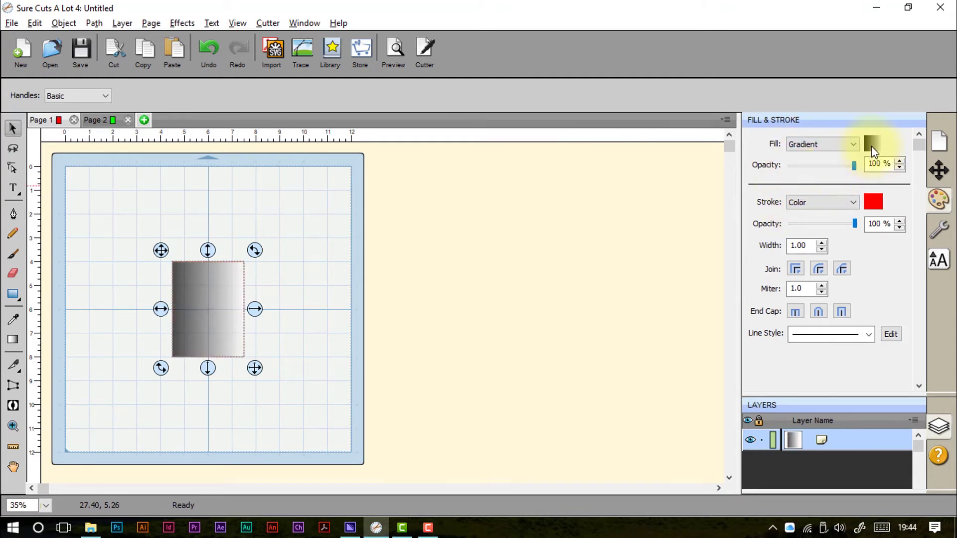
pyautogui.click(872, 145)
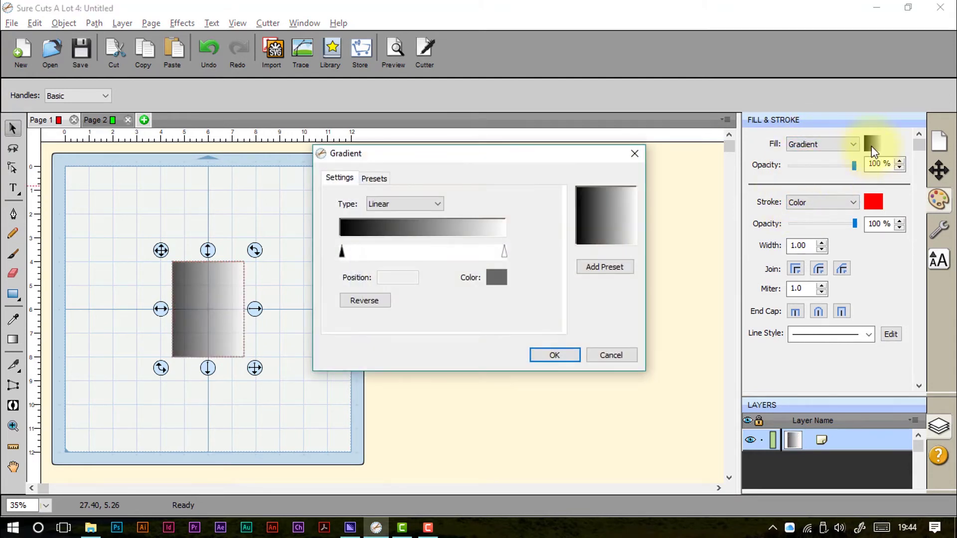
pyautogui.click(554, 355)
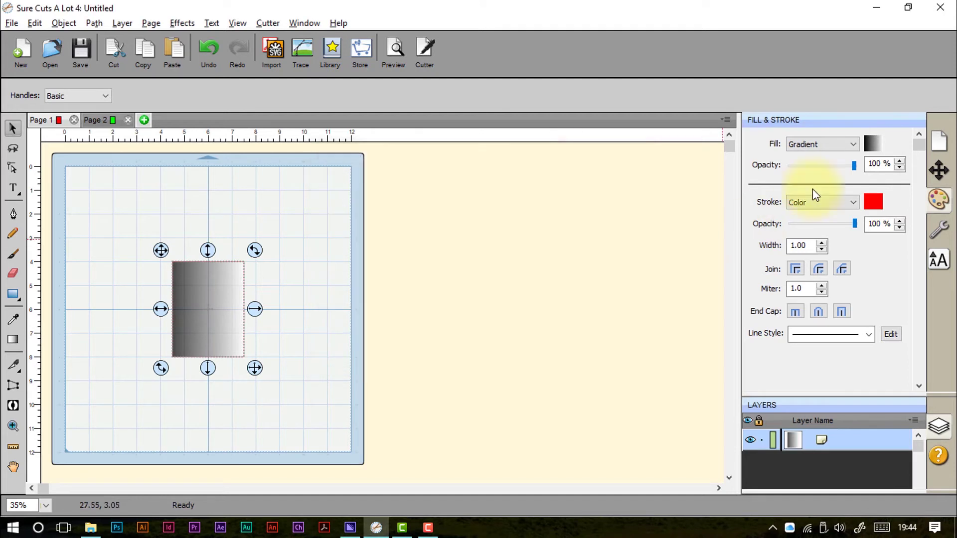
# Step: Set the fill back to the Diamond Plate pattern and adjust its opacity
pyautogui.click(810, 147)
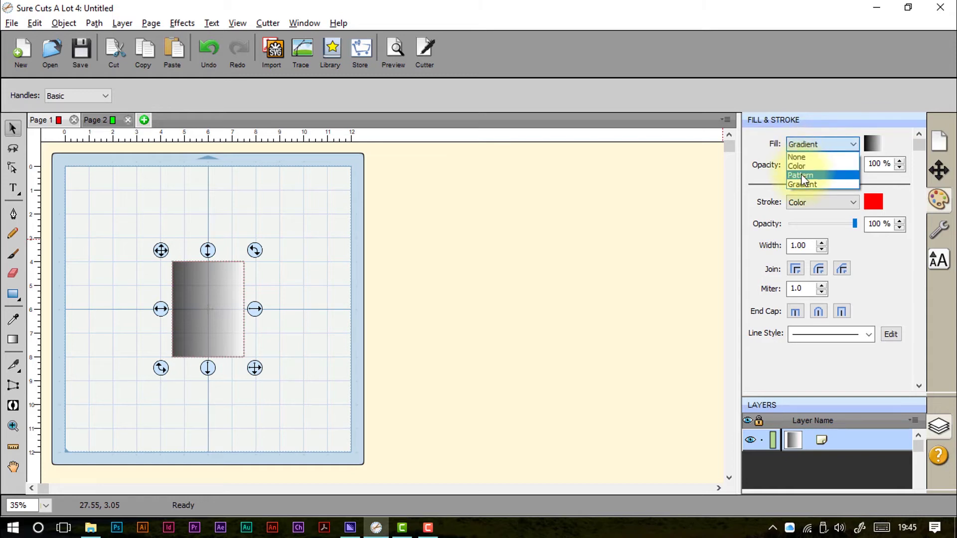
pyautogui.click(802, 171)
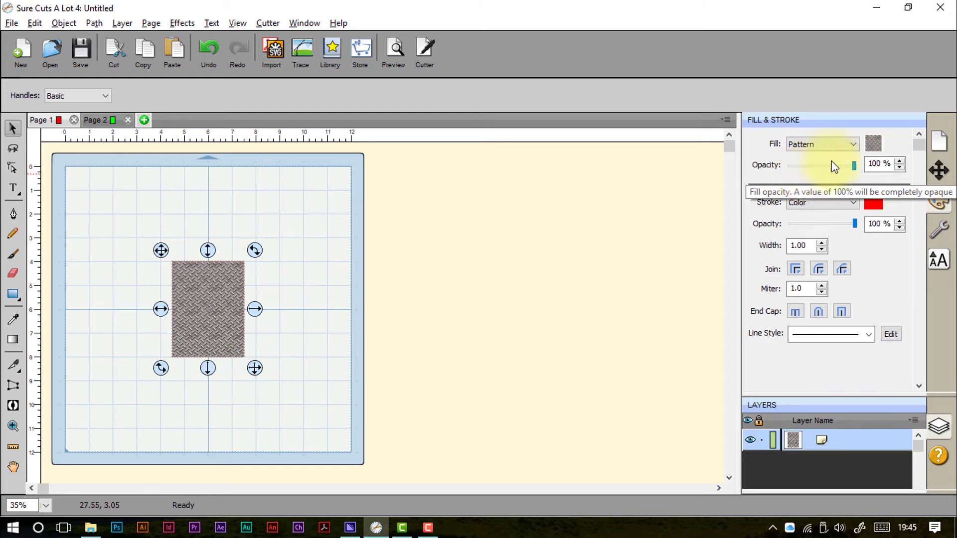
pyautogui.moveTo(854, 166)
pyautogui.mouseDown()
pyautogui.moveTo(827, 166)
pyautogui.moveTo(866, 167)
pyautogui.mouseUp()
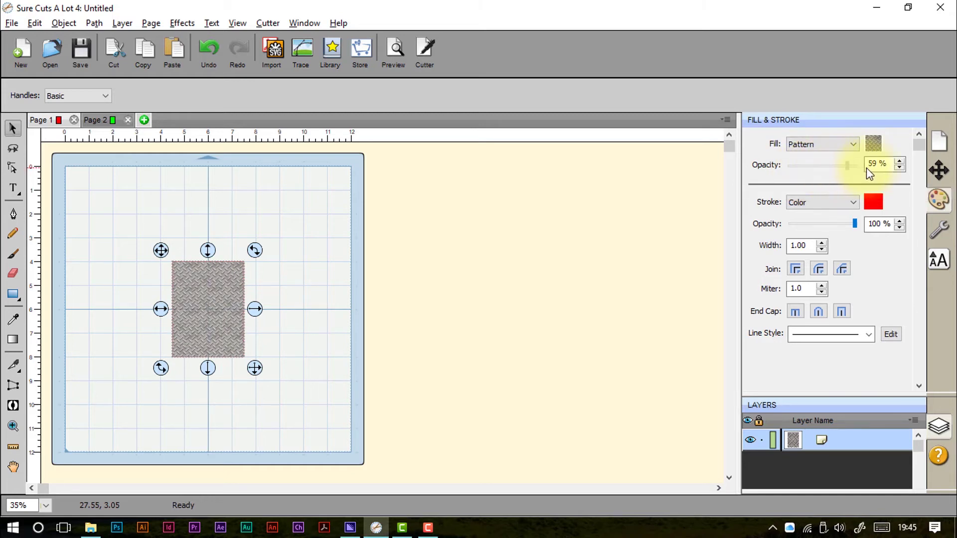
# Step: Cycle the outline stroke through None, Color and Pen Color, ending on Color
pyautogui.click(851, 205)
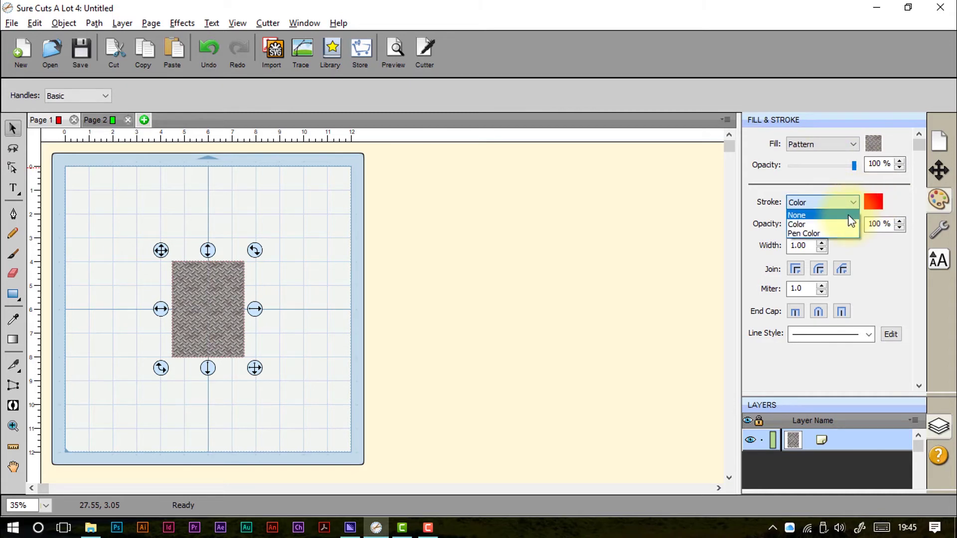
pyautogui.click(849, 216)
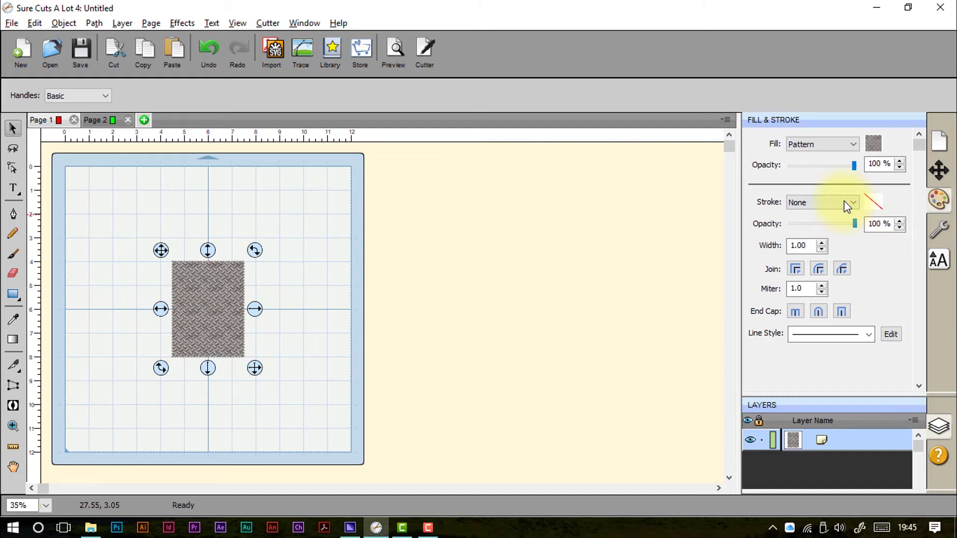
pyautogui.click(844, 202)
pyautogui.click(846, 224)
pyautogui.click(839, 208)
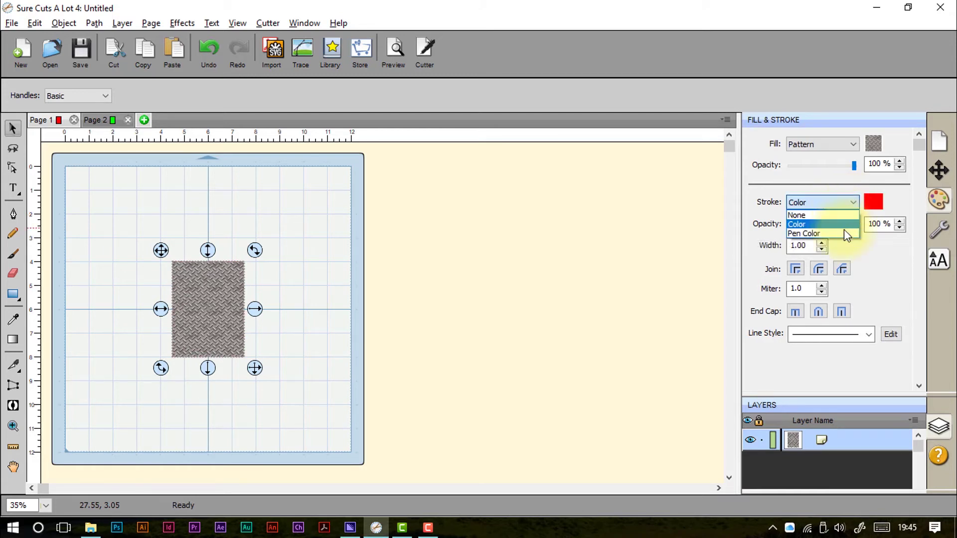
pyautogui.click(844, 234)
pyautogui.click(842, 204)
pyautogui.click(842, 225)
pyautogui.click(842, 203)
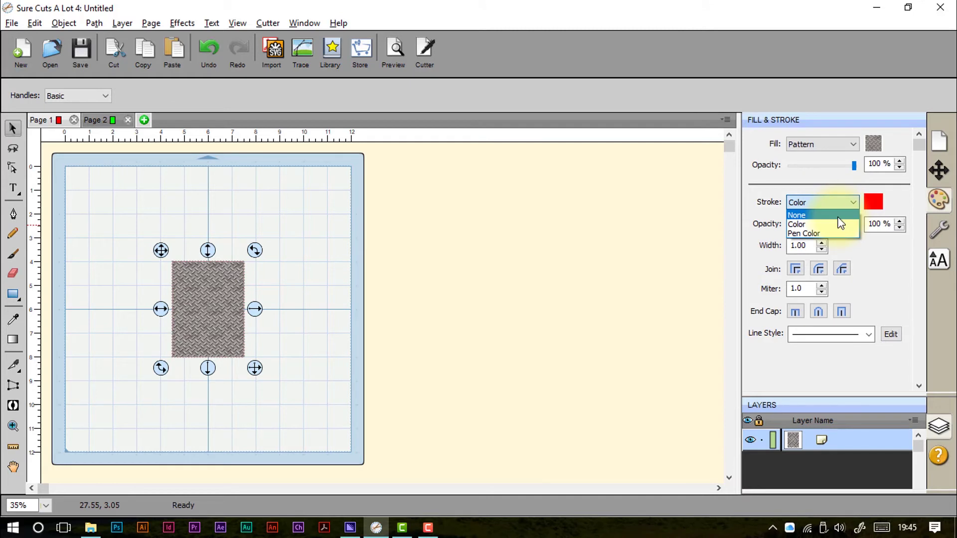
pyautogui.click(842, 224)
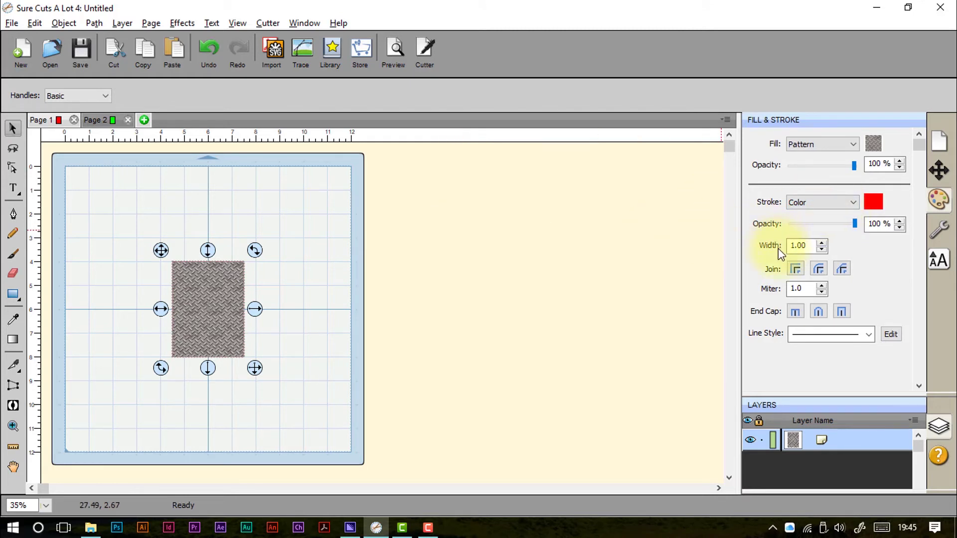
# Step: Thicken the red outline from width 6.00 up to 15.00, zooming to fit the rectangle
pyautogui.doubleClick(812, 245)
pyautogui.write('6.00')
pyautogui.press('Return')
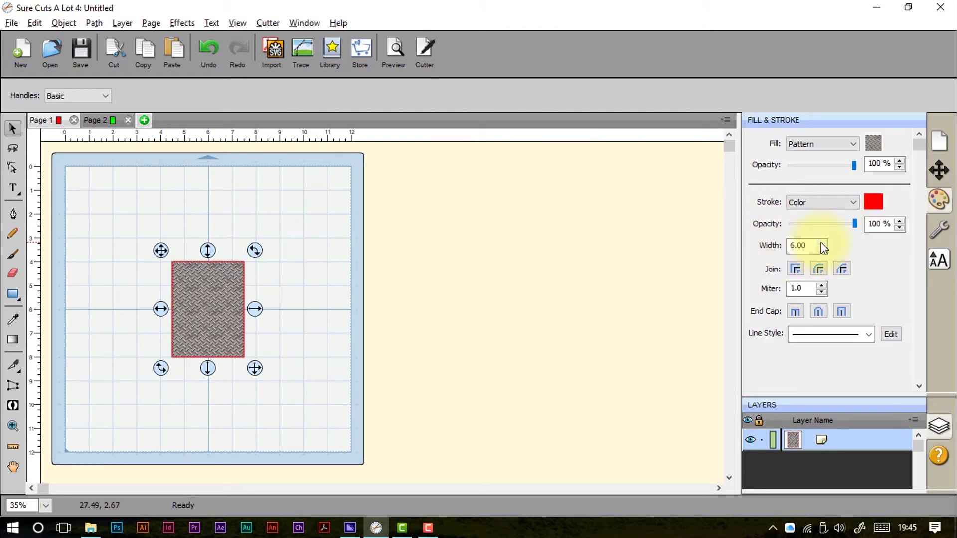
pyautogui.click(821, 243)
pyautogui.click(821, 243)
pyautogui.click(822, 243)
pyautogui.click(821, 243)
pyautogui.click(822, 243)
pyautogui.click(822, 243)
pyautogui.click(822, 242)
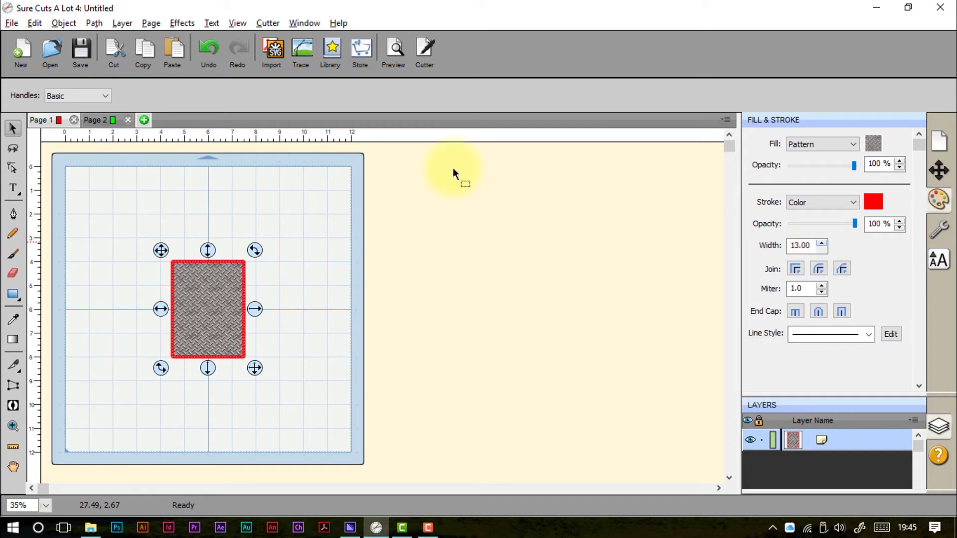
pyautogui.click(234, 23)
pyautogui.click(257, 86)
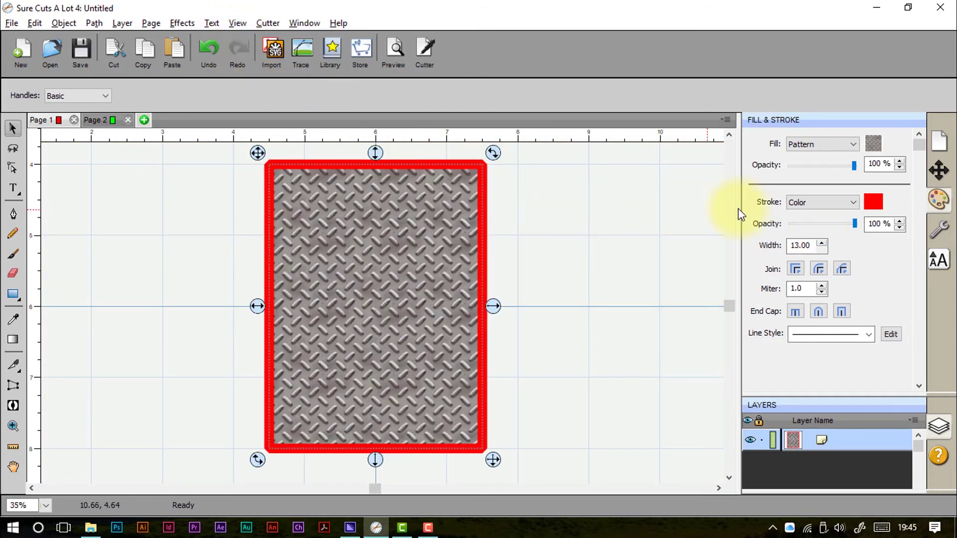
pyautogui.click(822, 243)
pyautogui.click(822, 242)
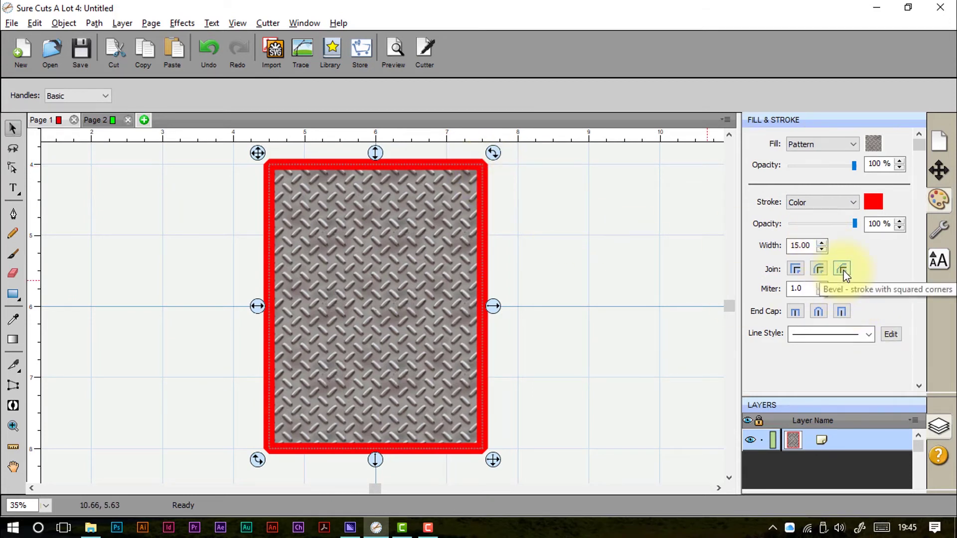
# Step: Try round, miter and bevel joins and round and square end caps, finishing with miter corners
pyautogui.click(820, 272)
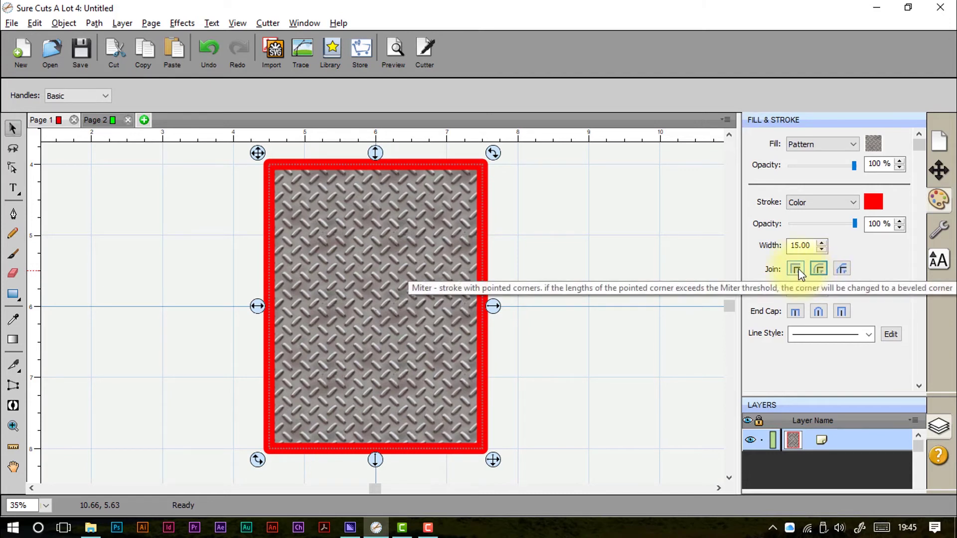
pyautogui.click(797, 269)
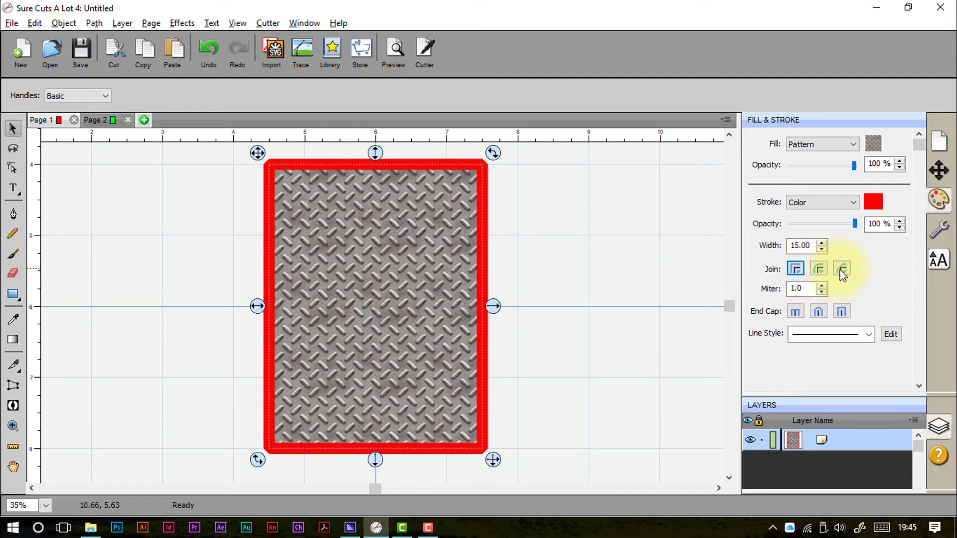
pyautogui.click(841, 270)
pyautogui.click(821, 269)
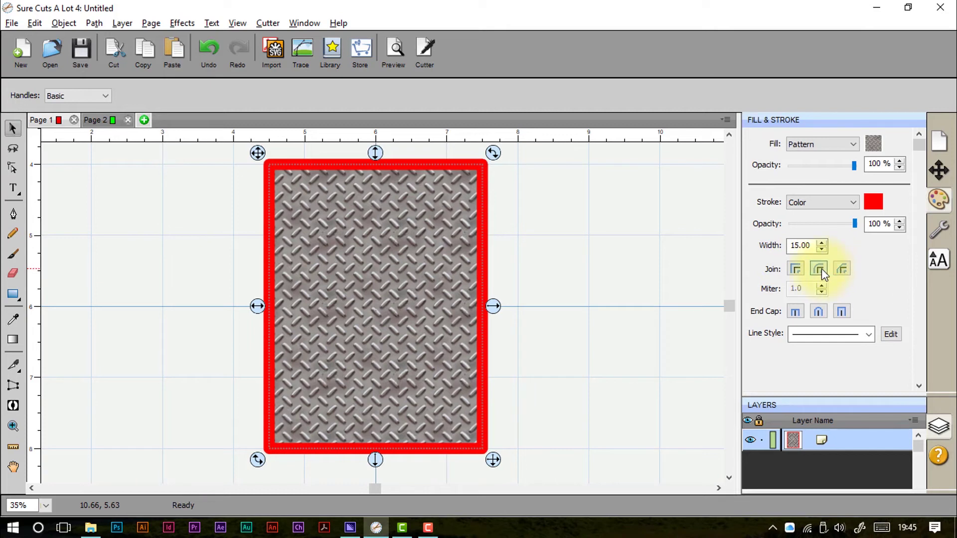
pyautogui.click(820, 313)
pyautogui.click(841, 312)
pyautogui.click(796, 269)
# Step: Apply a closely spaced dash pattern to the 15.00-width outline, viewing then cancelling the dash/gap editor
pyautogui.click(801, 334)
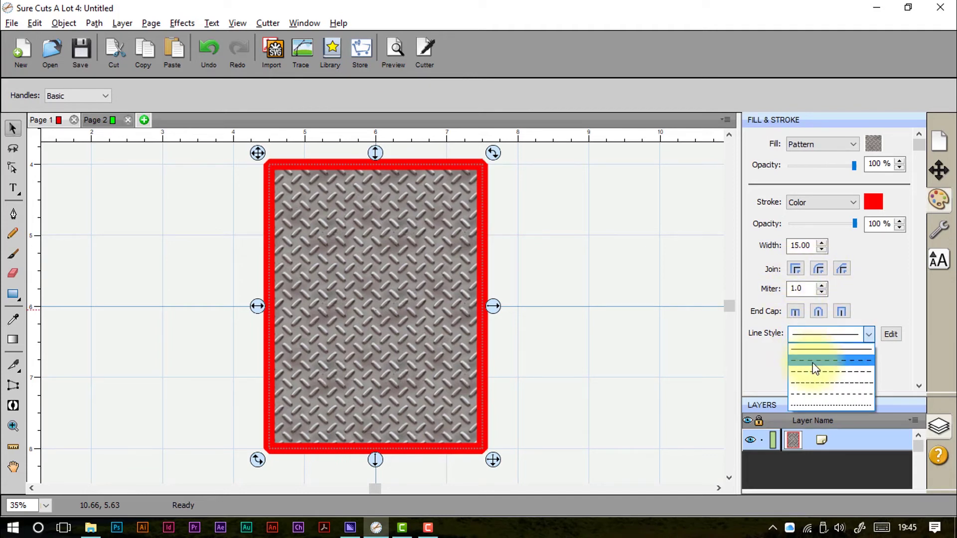
pyautogui.click(813, 360)
pyautogui.click(806, 337)
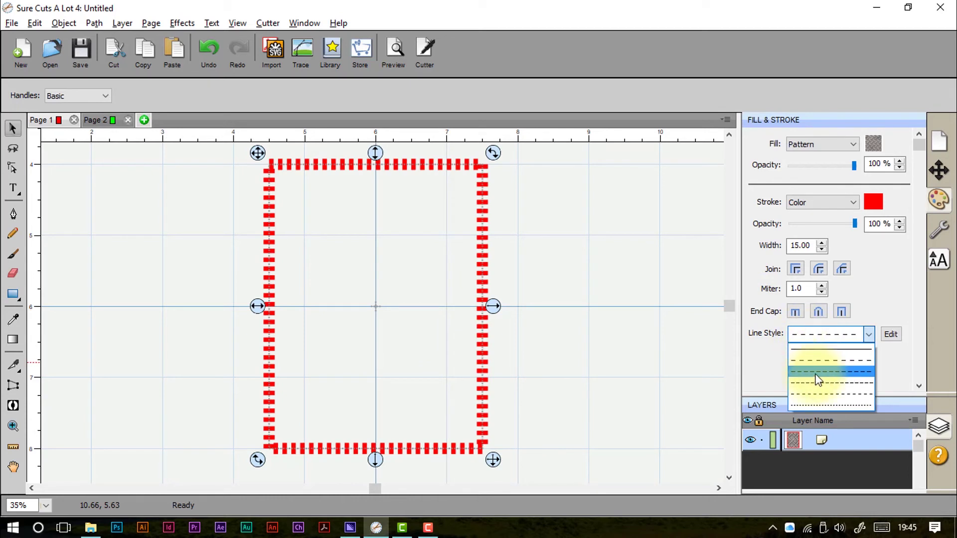
pyautogui.click(815, 372)
pyautogui.click(813, 335)
pyautogui.click(820, 382)
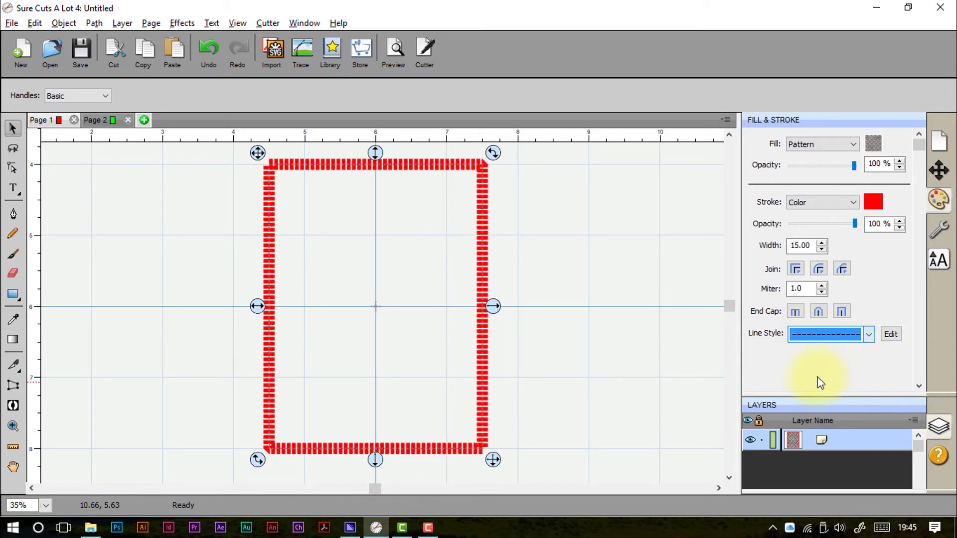
pyautogui.click(889, 334)
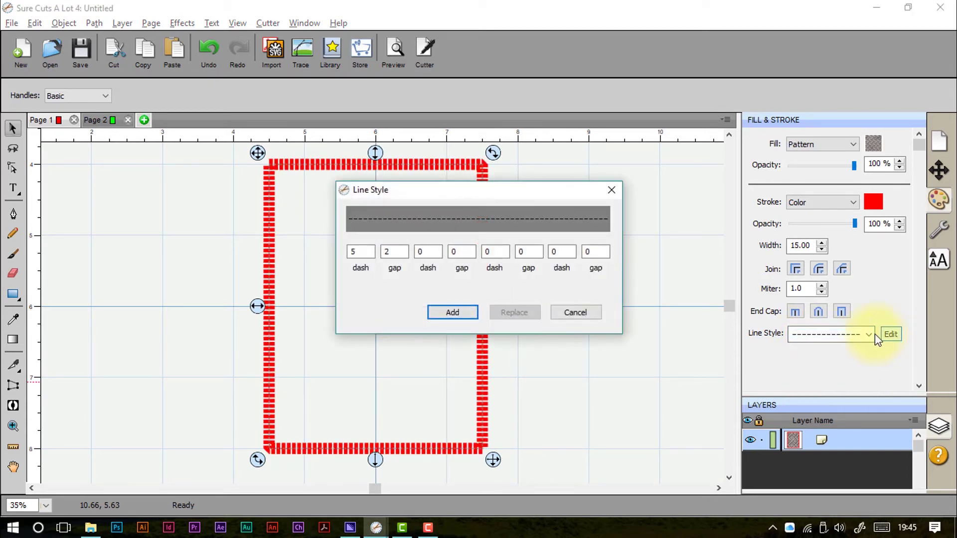
pyautogui.click(584, 319)
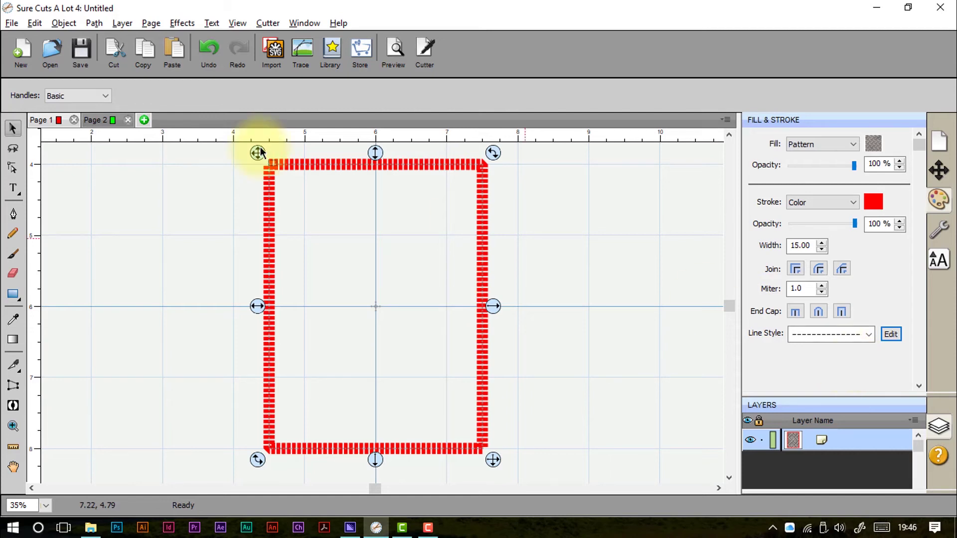
# Step: Try the Shadow style, return the rectangle to Normal, and leave Cut Line Type as Cut
pyautogui.click(940, 230)
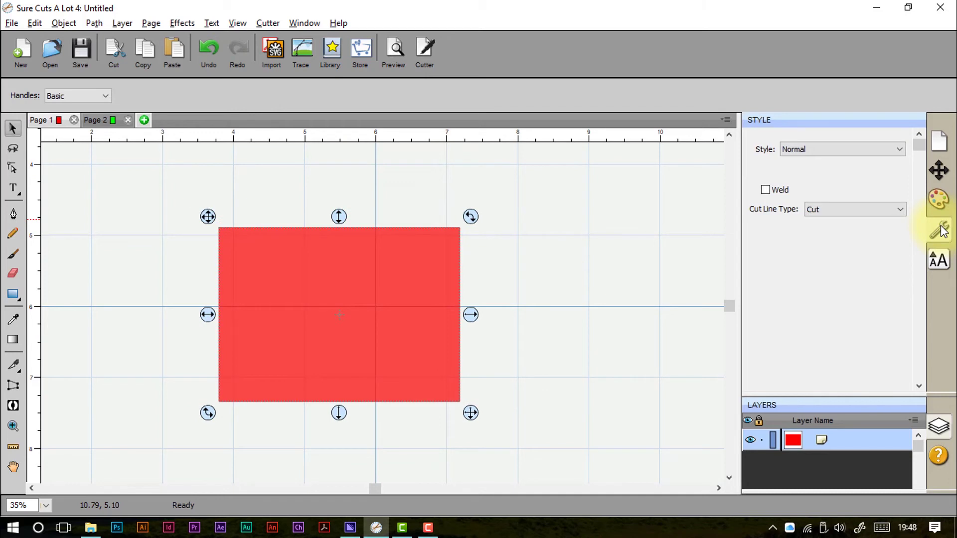
pyautogui.click(876, 149)
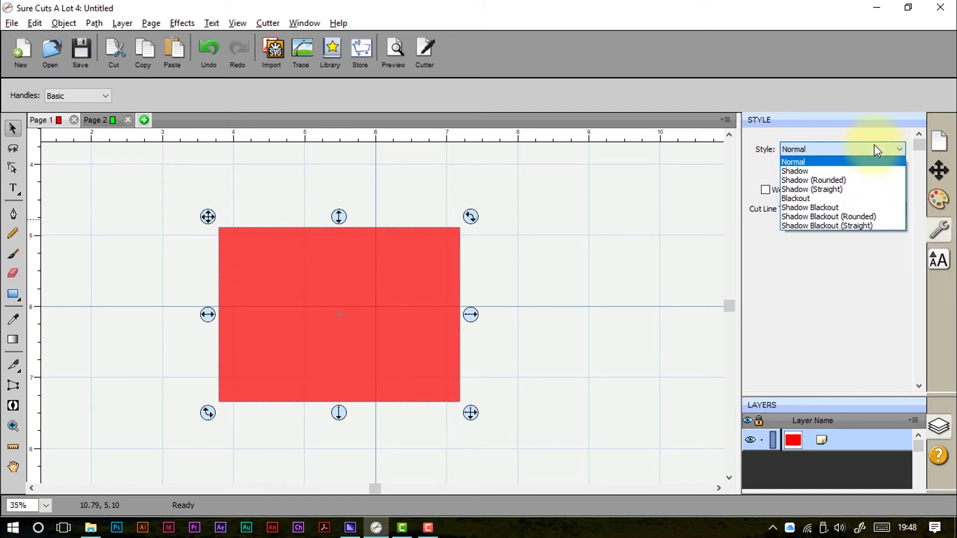
pyautogui.click(869, 171)
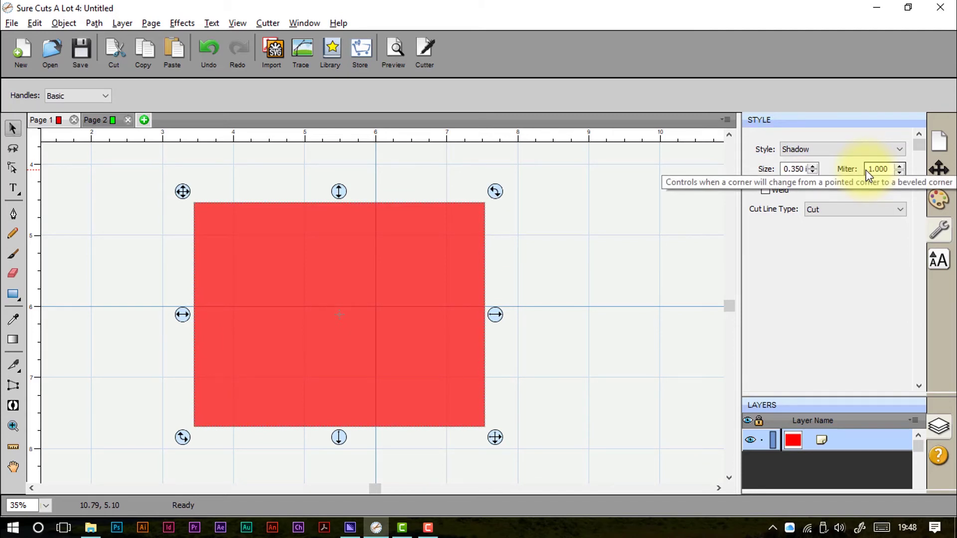
pyautogui.click(825, 150)
pyautogui.click(825, 160)
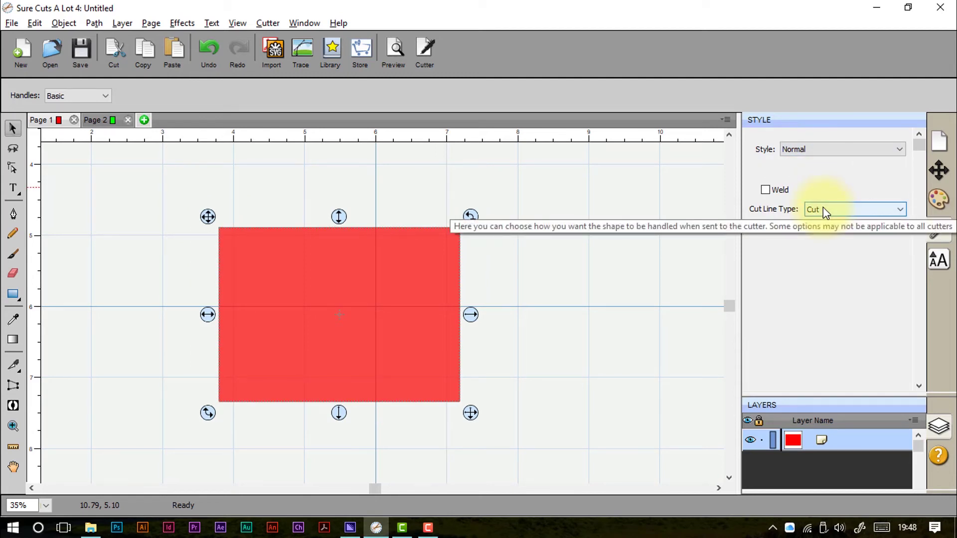
pyautogui.click(824, 209)
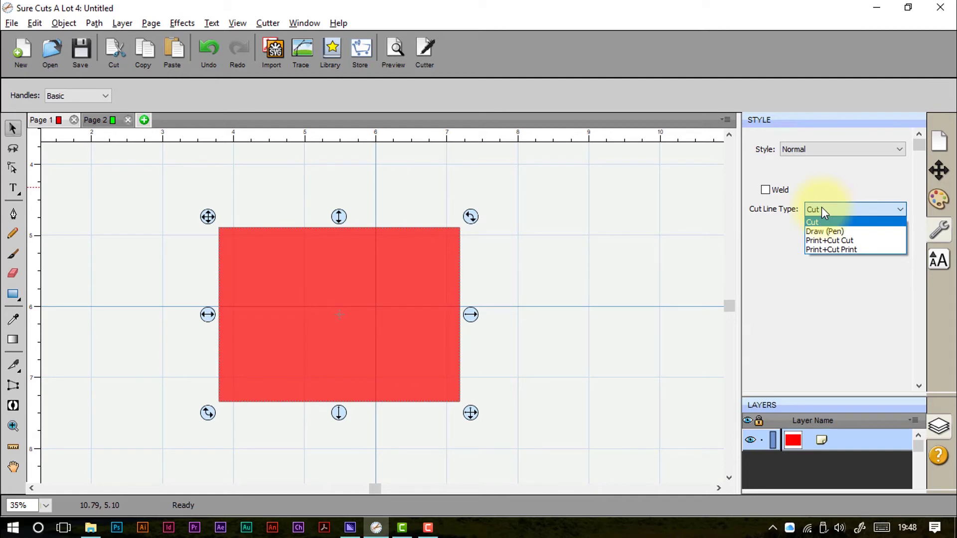
pyautogui.click(821, 207)
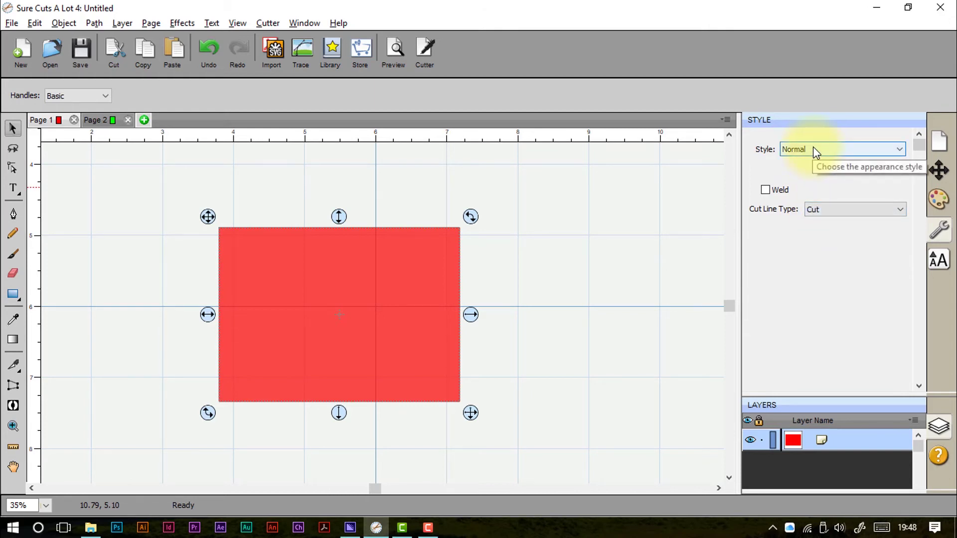
# Step: Show the Text settings and browse the view filter and font list, keeping All and Hot Mustard BTN
pyautogui.click(941, 264)
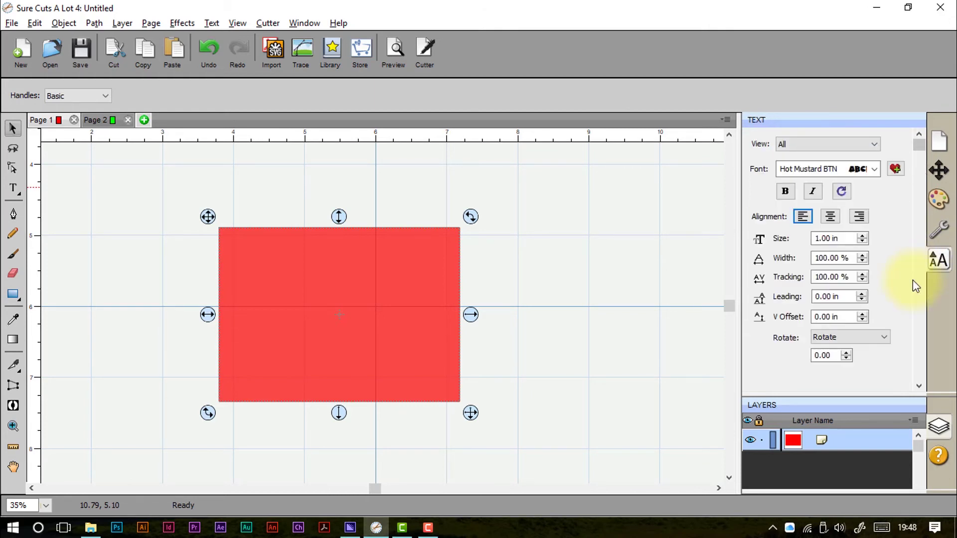
pyautogui.click(857, 144)
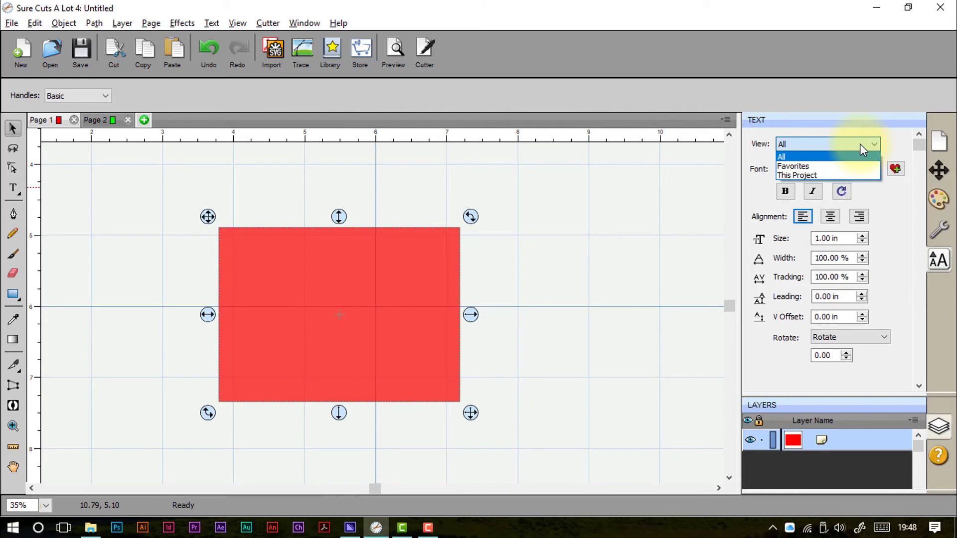
pyautogui.click(860, 144)
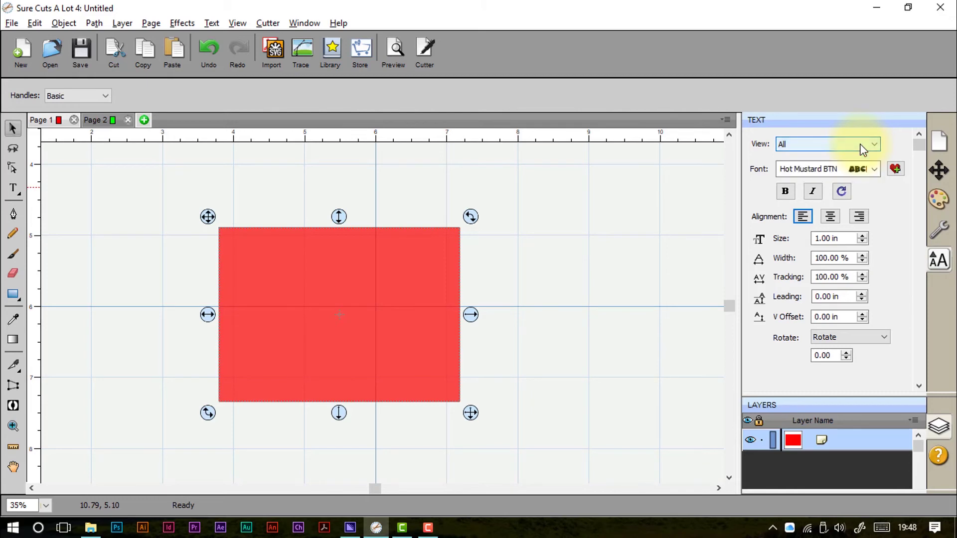
pyautogui.click(873, 170)
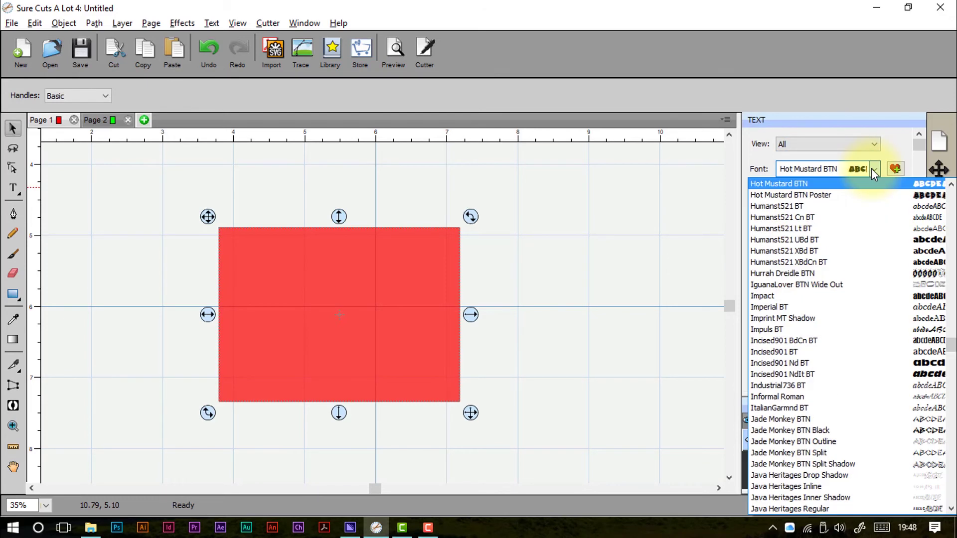
pyautogui.click(873, 169)
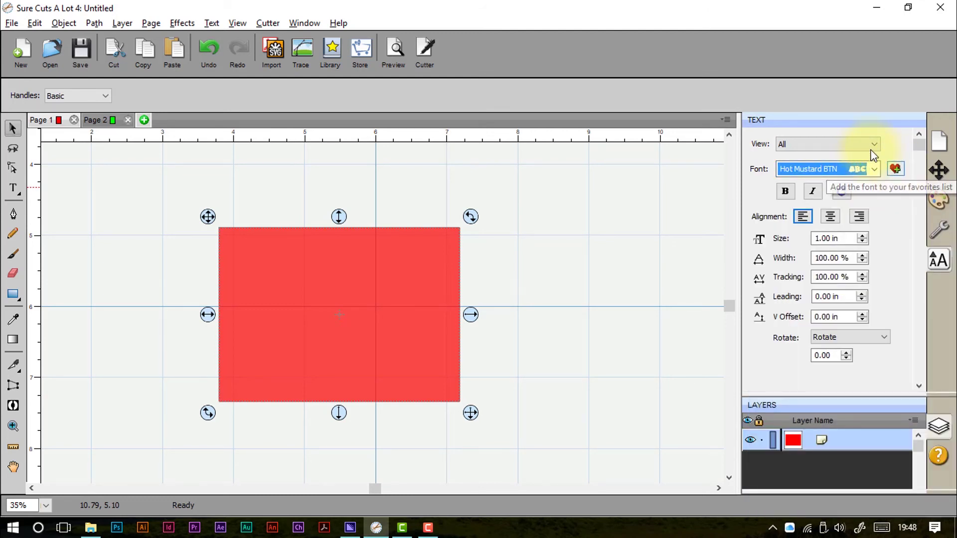
pyautogui.click(868, 145)
pyautogui.click(866, 144)
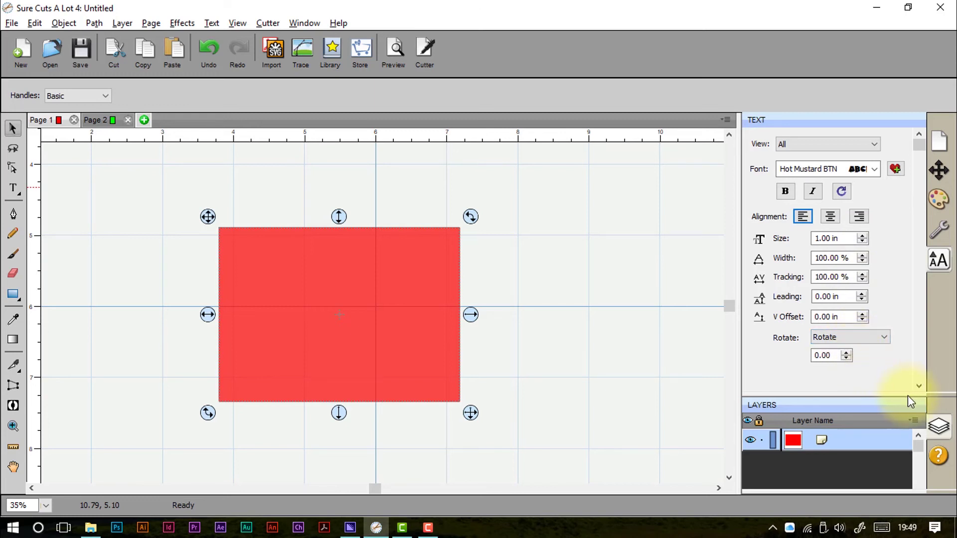
# Step: Enlarge the layers list, add a layer folder and draw a tall rectangle overlapping the red one
pyautogui.moveTo(908, 396); pyautogui.dragTo(891, 280)
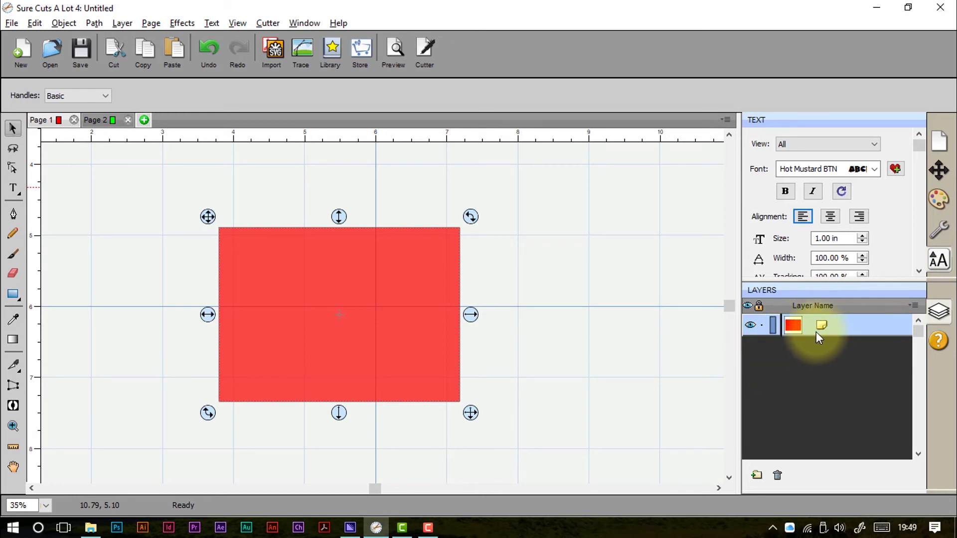
pyautogui.click(127, 318)
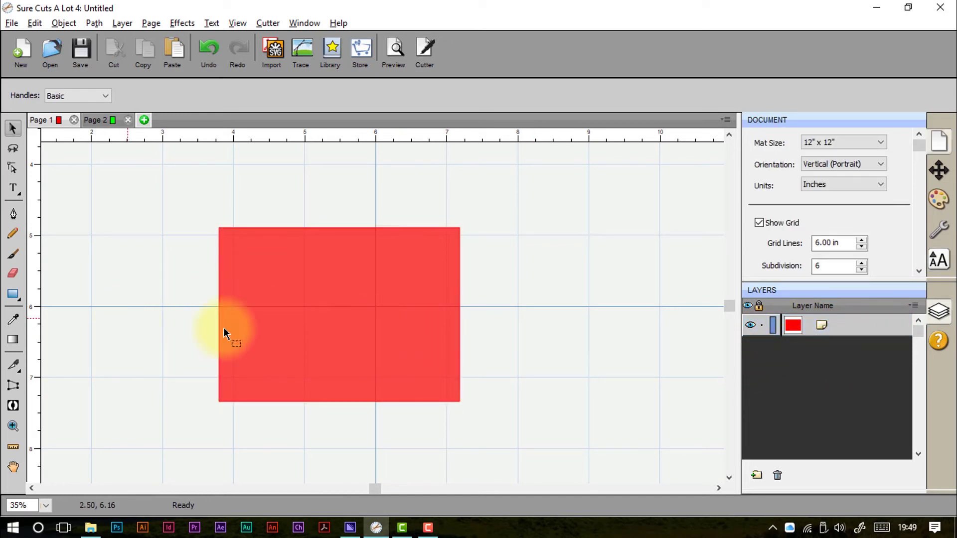
pyautogui.click(756, 475)
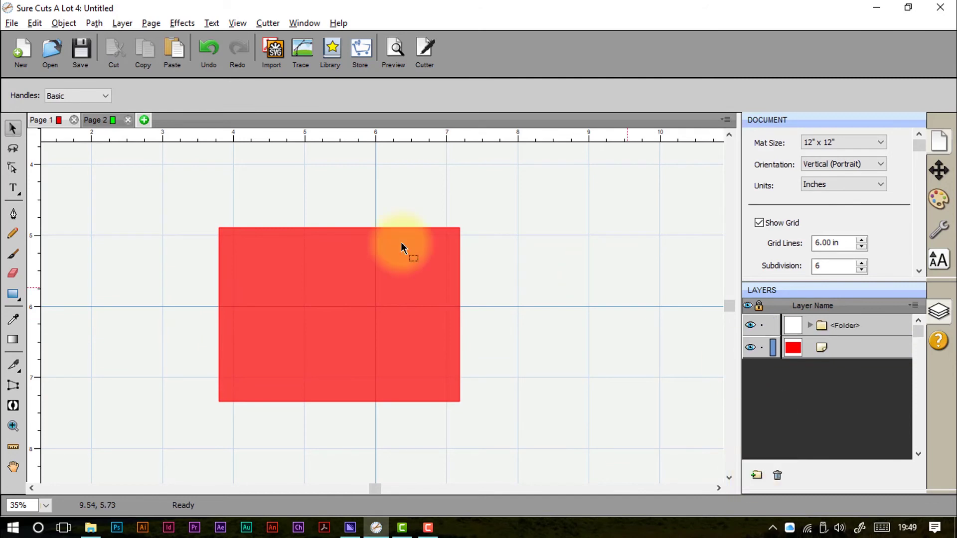
pyautogui.click(17, 296)
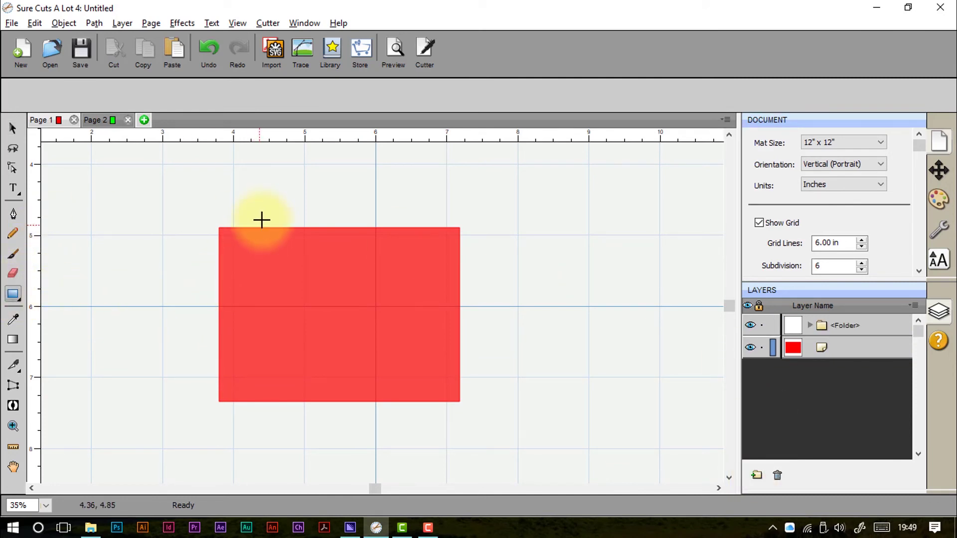
pyautogui.moveTo(262, 217); pyautogui.dragTo(364, 433)
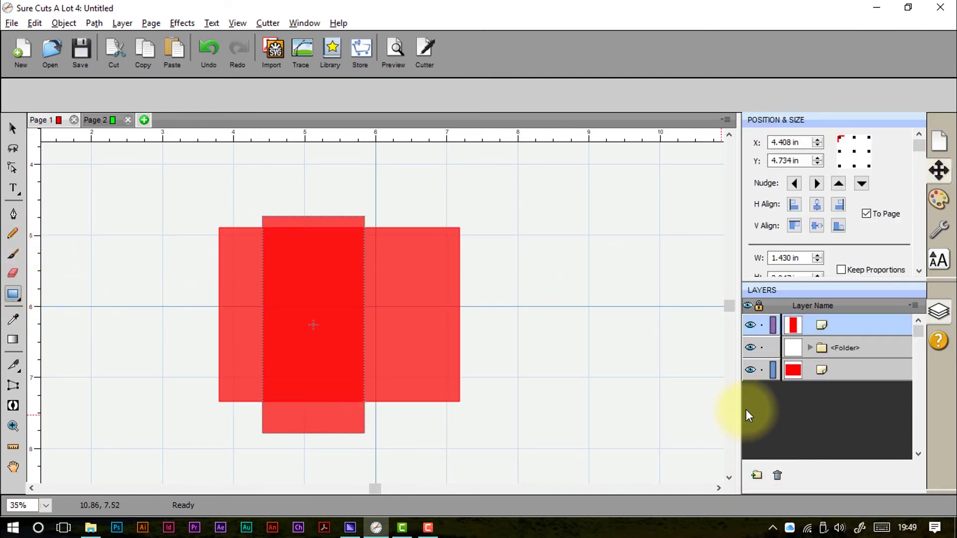
# Step: Draw a tall narrow rectangle and move its layer into a new layer folder
pyautogui.click(756, 476)
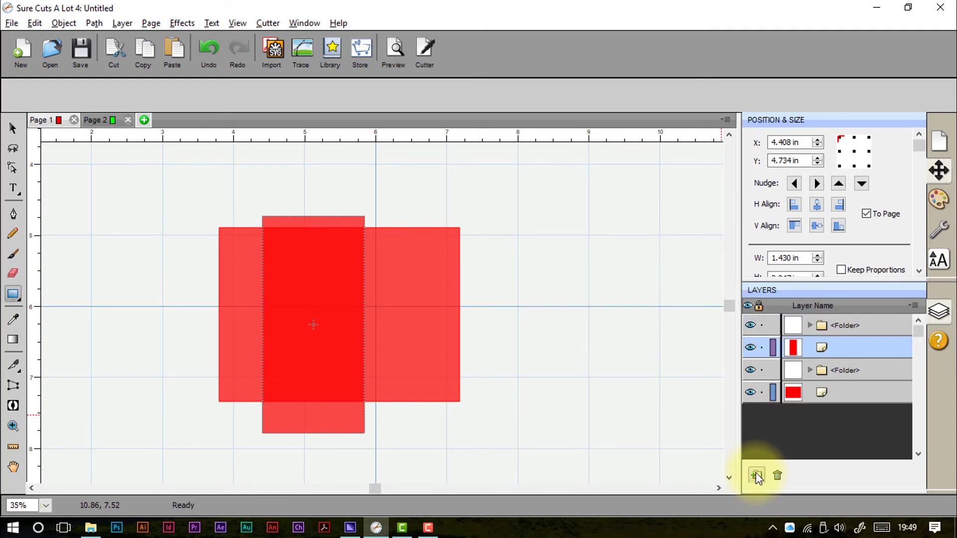
pyautogui.click(13, 294)
pyautogui.click(107, 294)
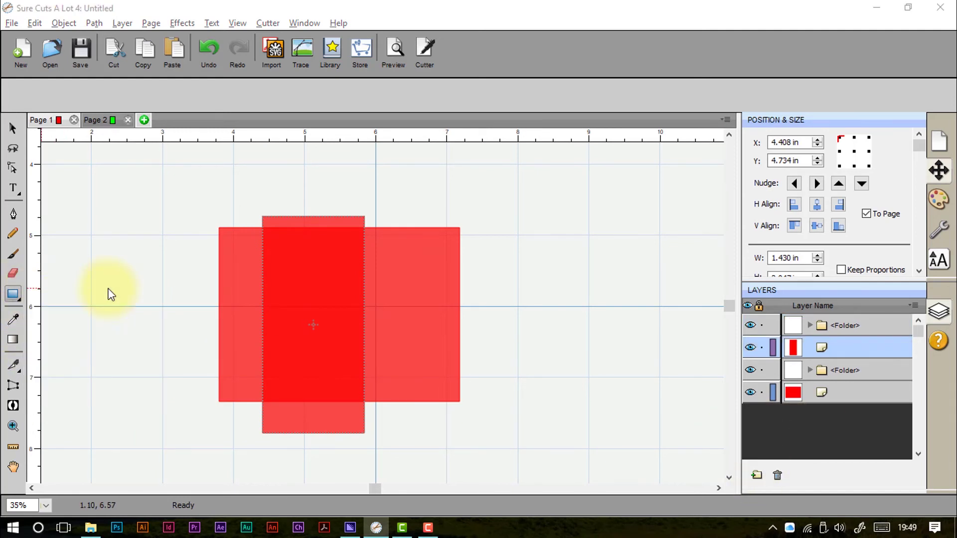
pyautogui.moveTo(339, 183); pyautogui.dragTo(408, 417)
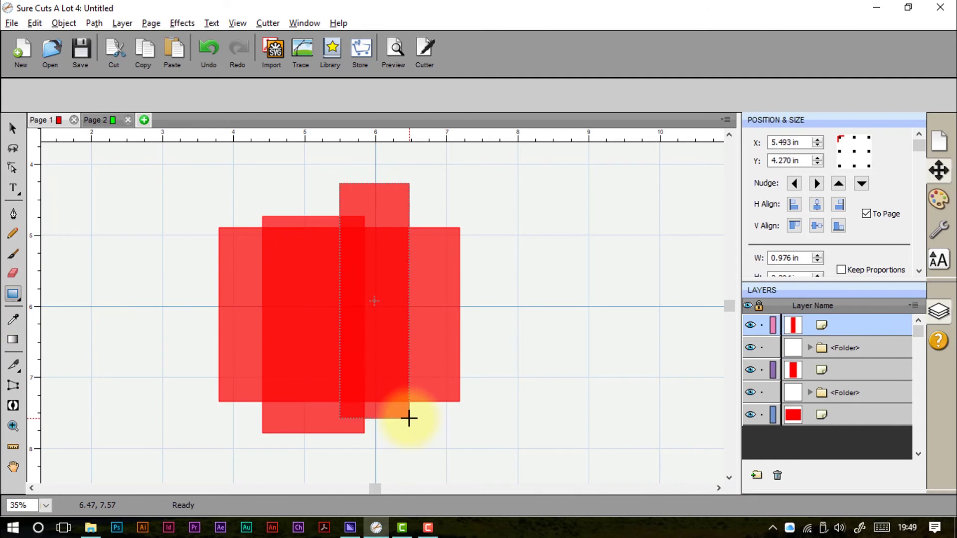
pyautogui.moveTo(845, 327); pyautogui.dragTo(846, 352)
pyautogui.click(810, 326)
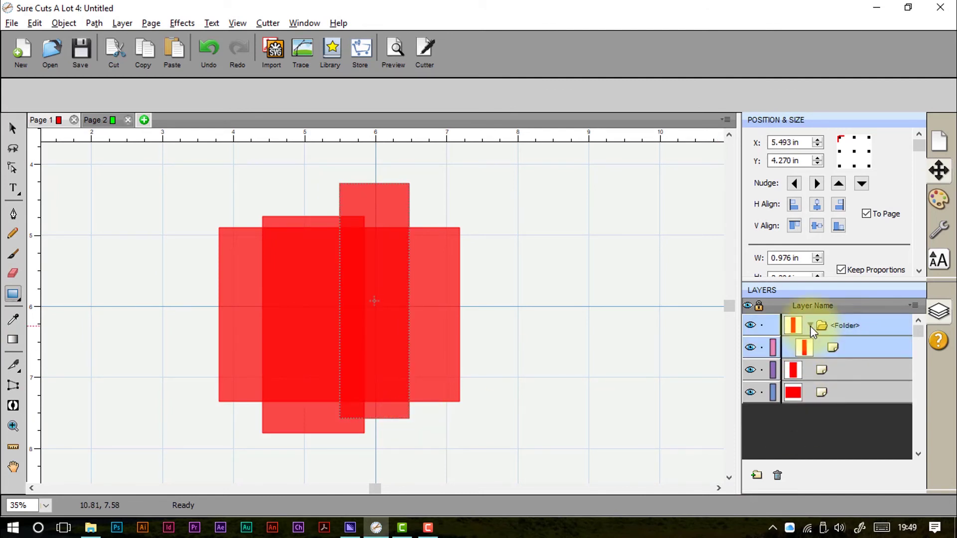
pyautogui.click(809, 369)
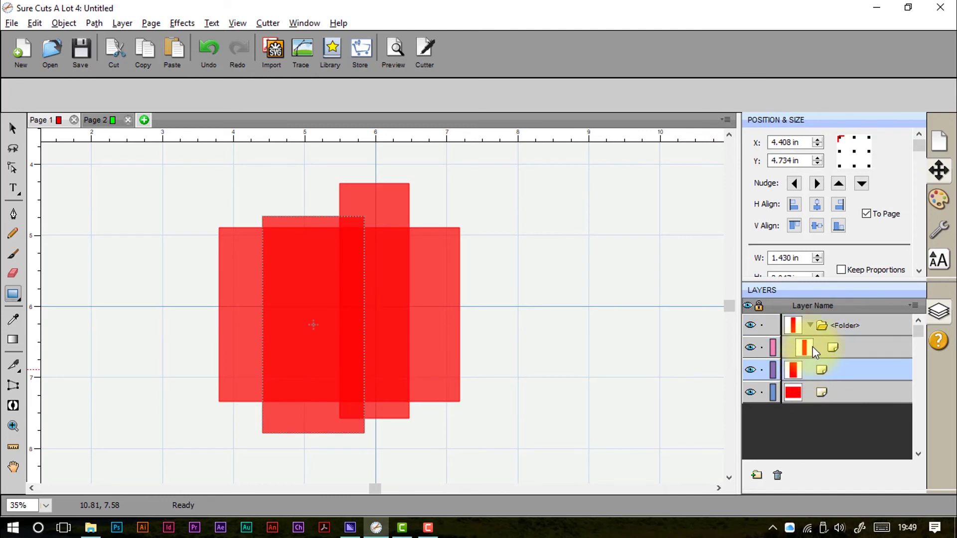
pyautogui.click(817, 348)
# Step: Move the narrow rectangle's layer out of the folder and toggle the layers' visibility off and on
pyautogui.moveTo(861, 349); pyautogui.dragTo(857, 317)
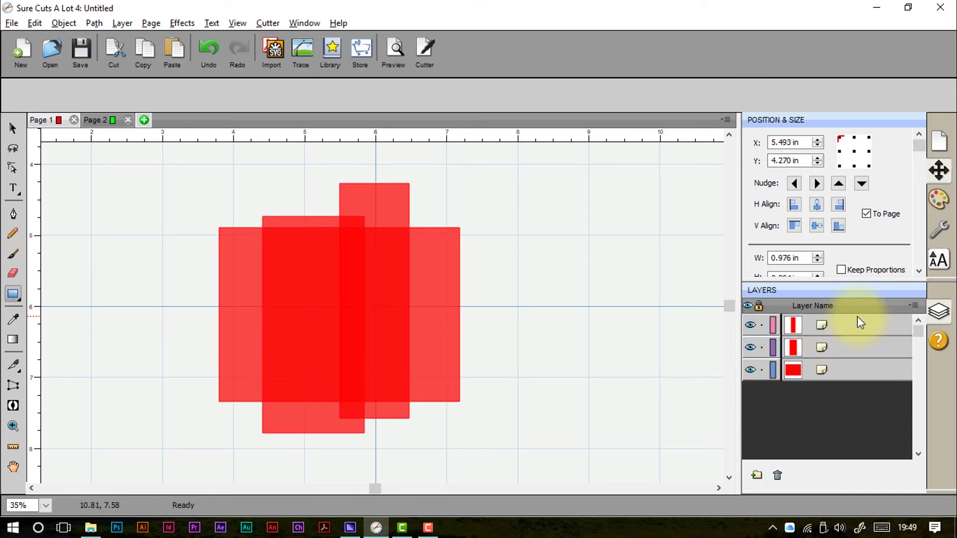
pyautogui.click(753, 326)
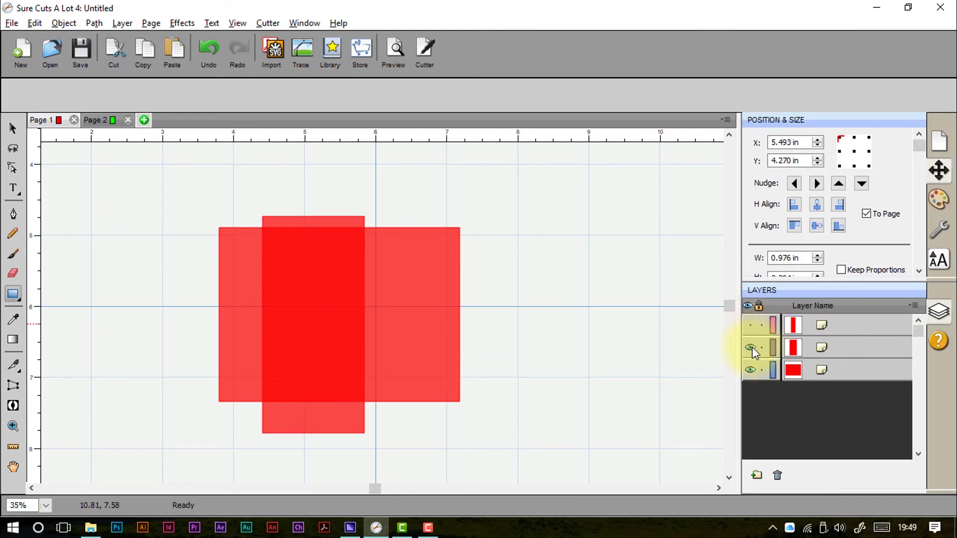
pyautogui.click(751, 347)
pyautogui.click(750, 325)
pyautogui.click(750, 326)
pyautogui.click(751, 348)
pyautogui.click(751, 327)
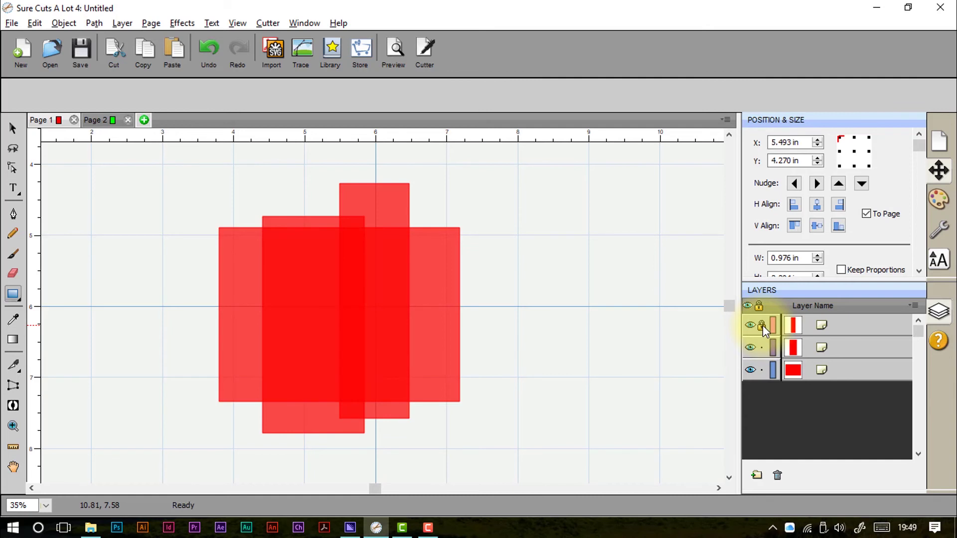
# Step: Draw and undo a large rectangle, then select all and drag the two unlocked rectangles
pyautogui.moveTo(589, 456); pyautogui.dragTo(71, 154)
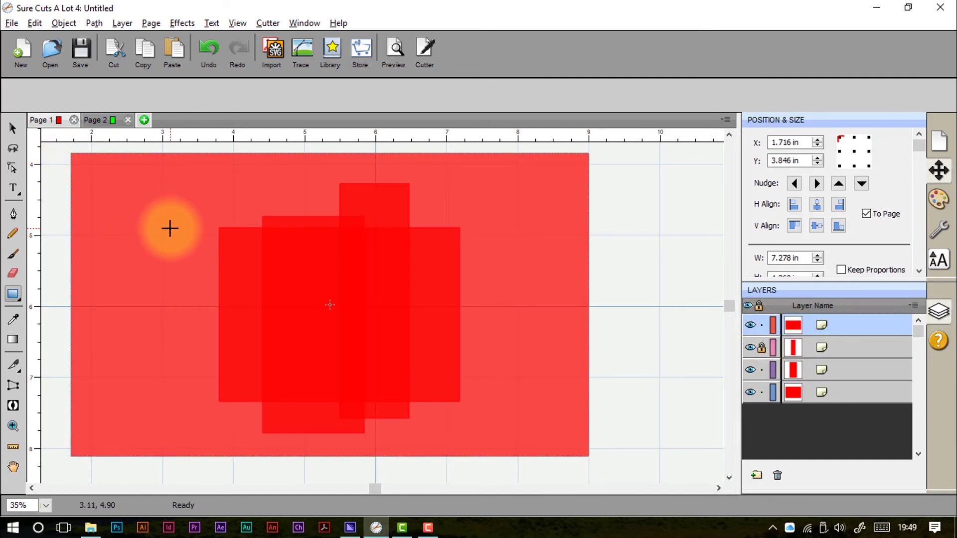
pyautogui.hotkey('ctrl', 'z')
pyautogui.click(13, 128)
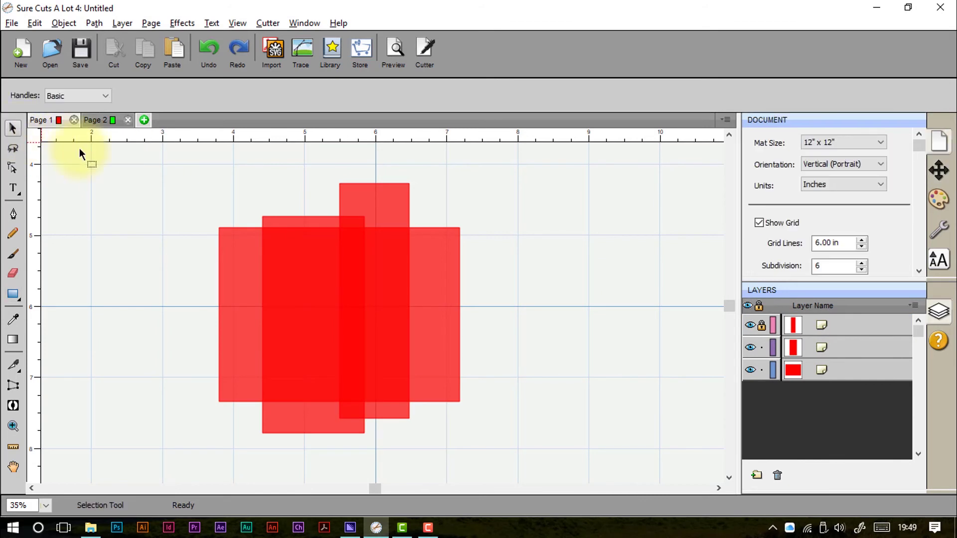
pyautogui.hotkey('ctrl', 'a')
pyautogui.moveTo(406, 374); pyautogui.dragTo(593, 379)
pyautogui.moveTo(485, 348); pyautogui.dragTo(341, 354)
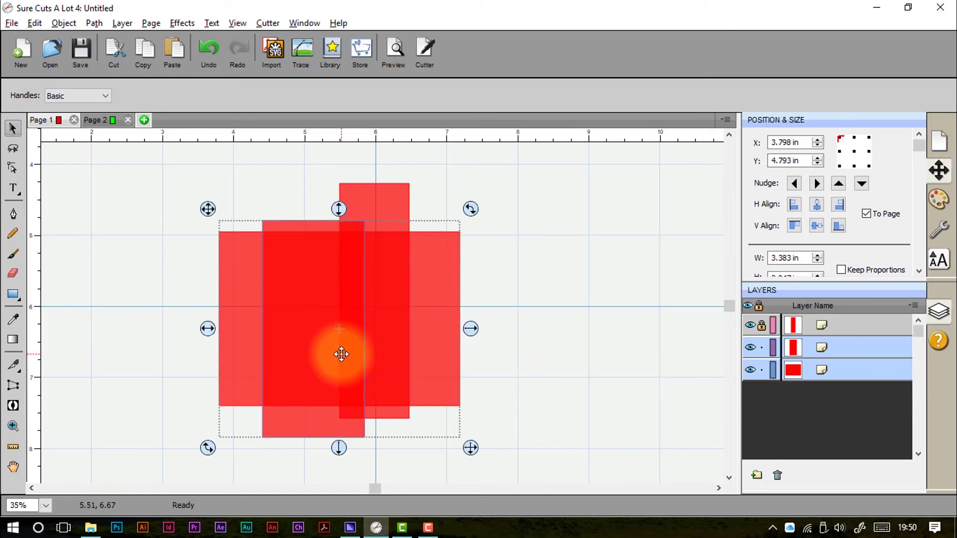
# Step: Unlock the narrow rectangle's layer and rename it 'Top Rectangle' with a pale yellow layer colour
pyautogui.click(763, 326)
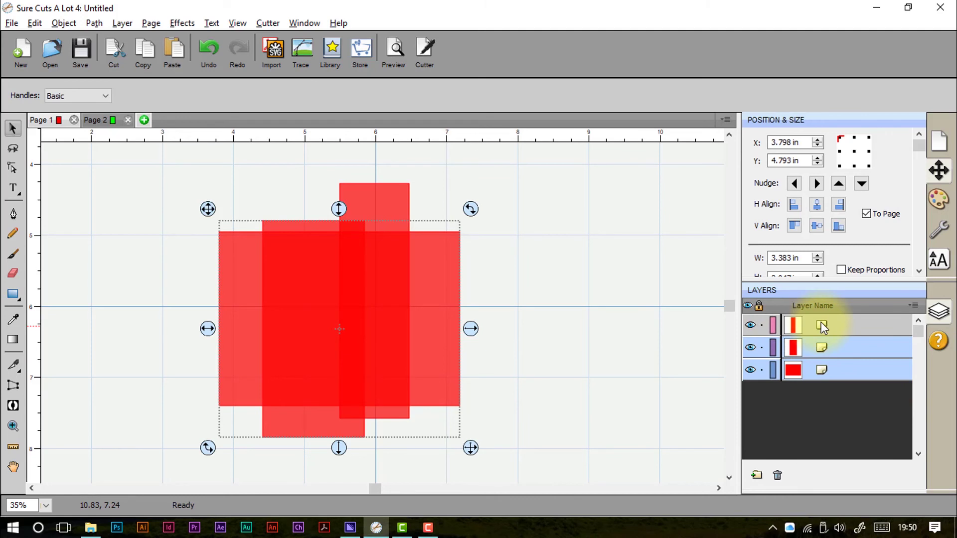
pyautogui.doubleClick(821, 322)
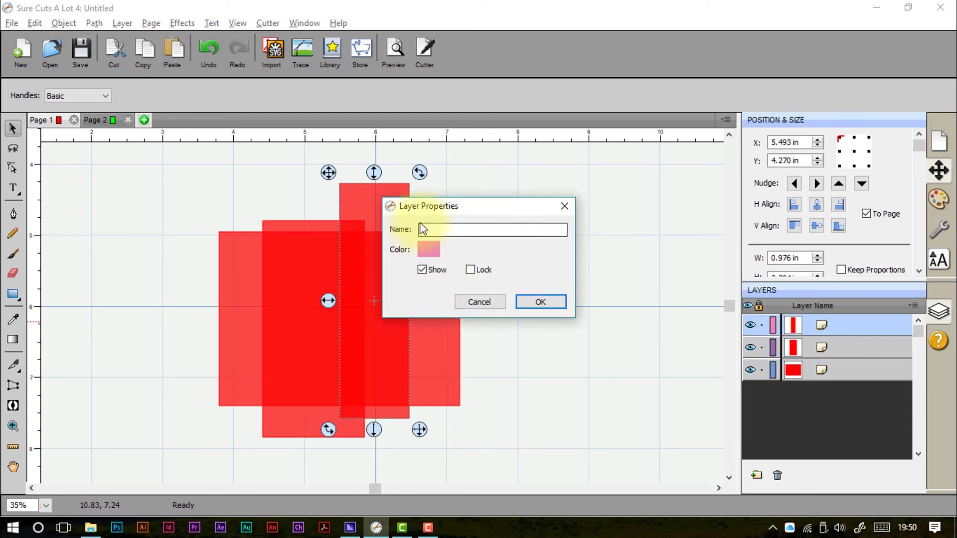
pyautogui.click(437, 229)
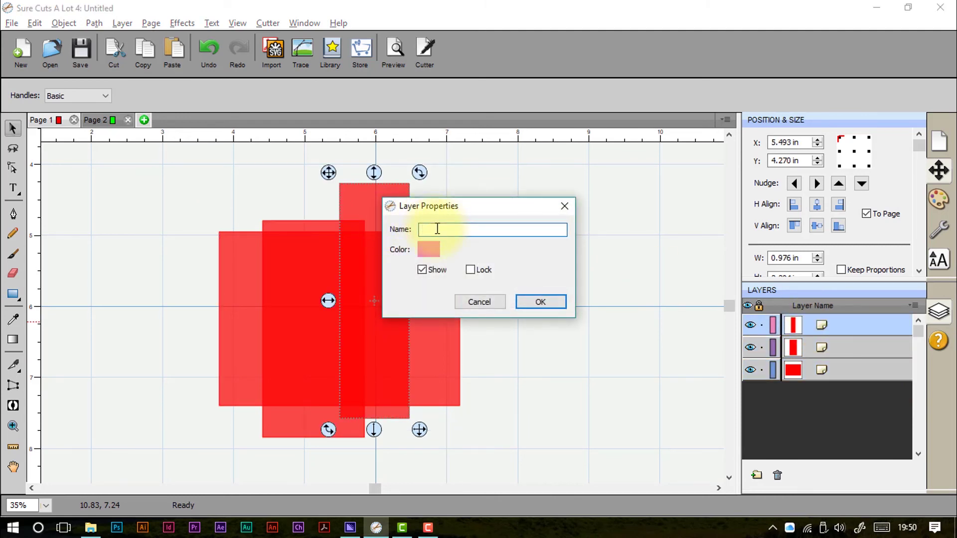
pyautogui.write('Top Rectangle')
pyautogui.click(425, 250)
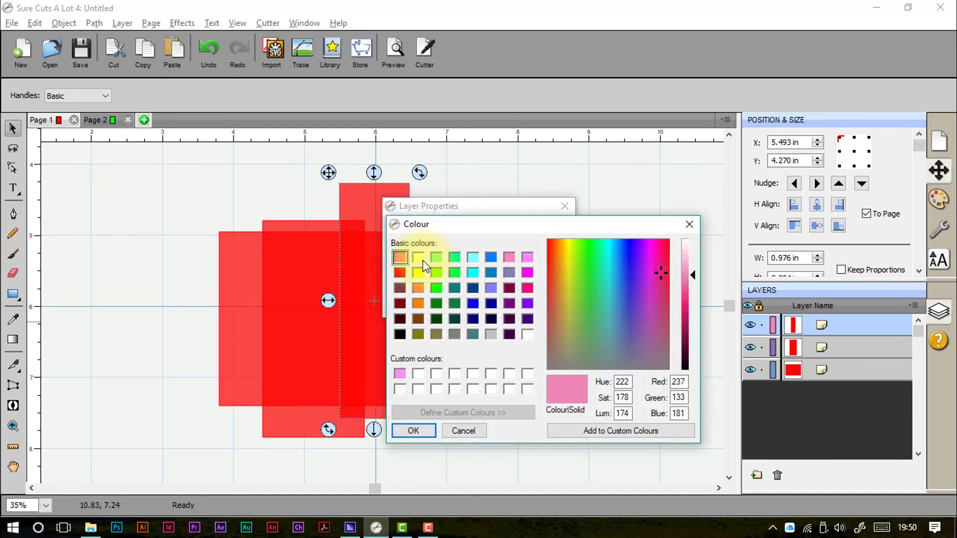
pyautogui.click(422, 259)
pyautogui.click(429, 432)
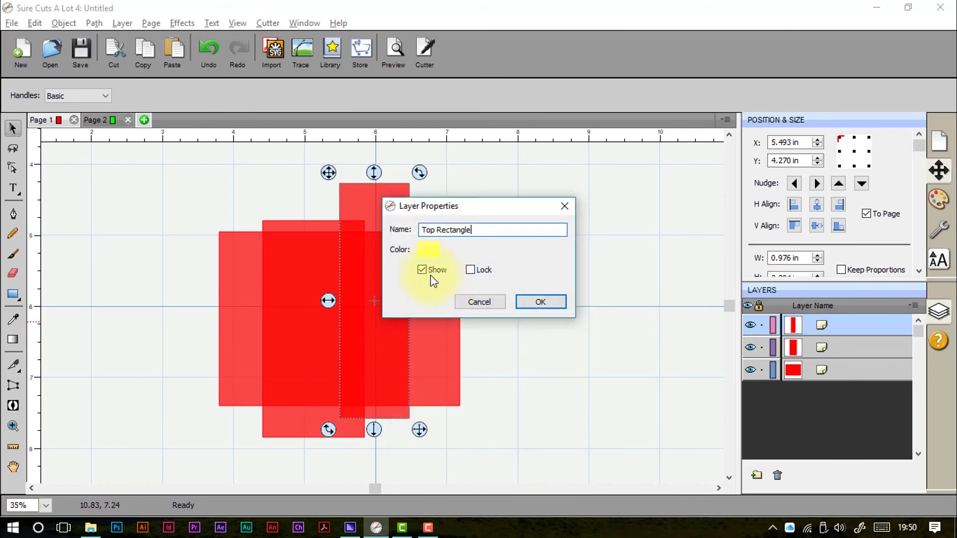
pyautogui.click(531, 300)
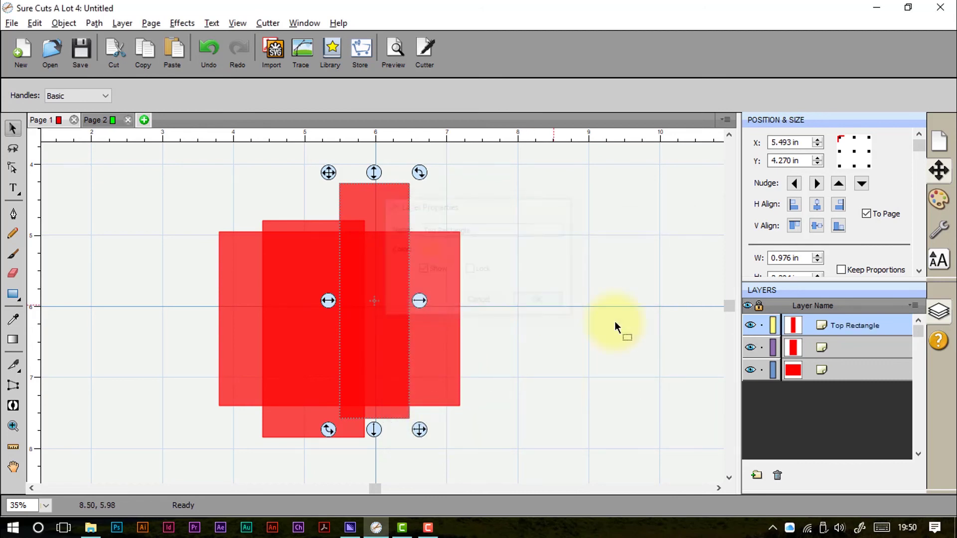
pyautogui.click(749, 325)
pyautogui.click(749, 325)
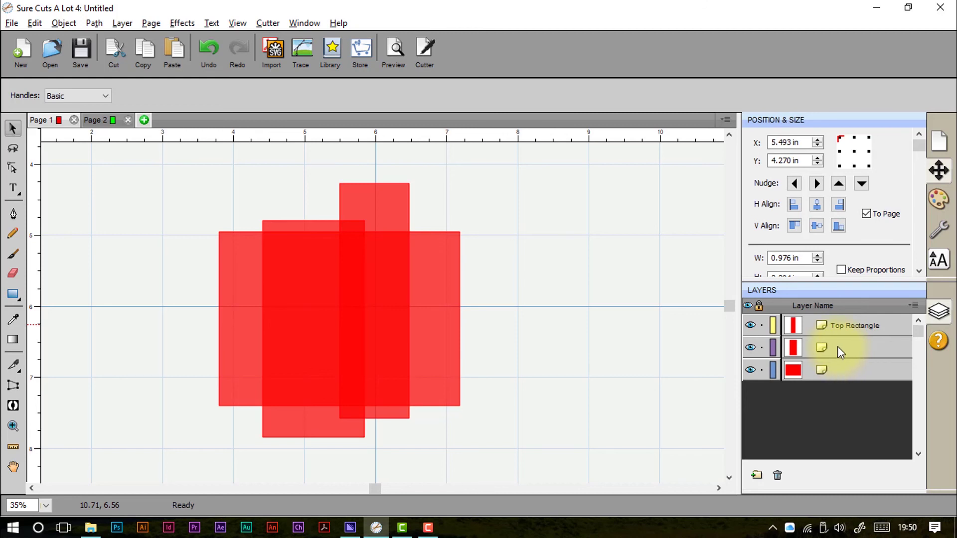
# Step: Open the Hints panel and page forward, back and to the hints home page
pyautogui.click(936, 344)
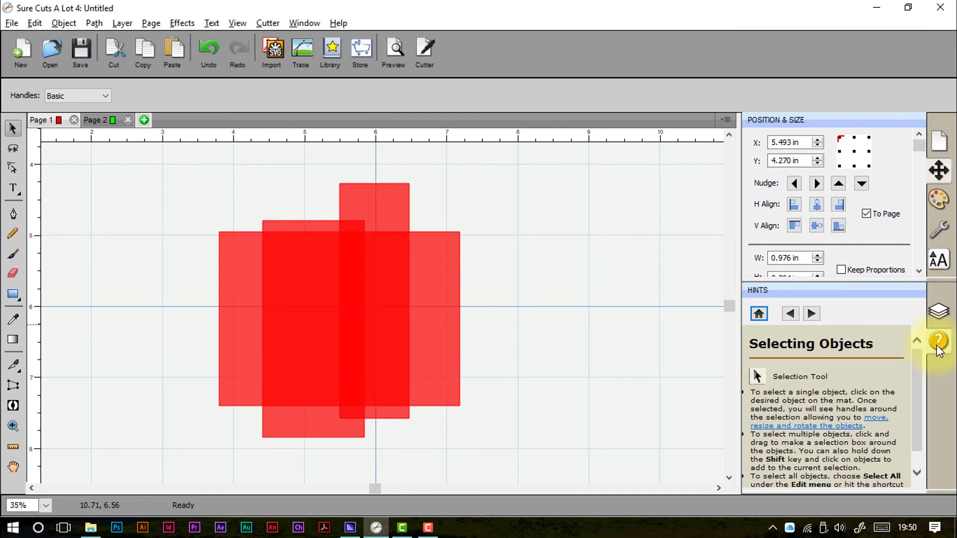
pyautogui.moveTo(920, 375); pyautogui.dragTo(926, 402)
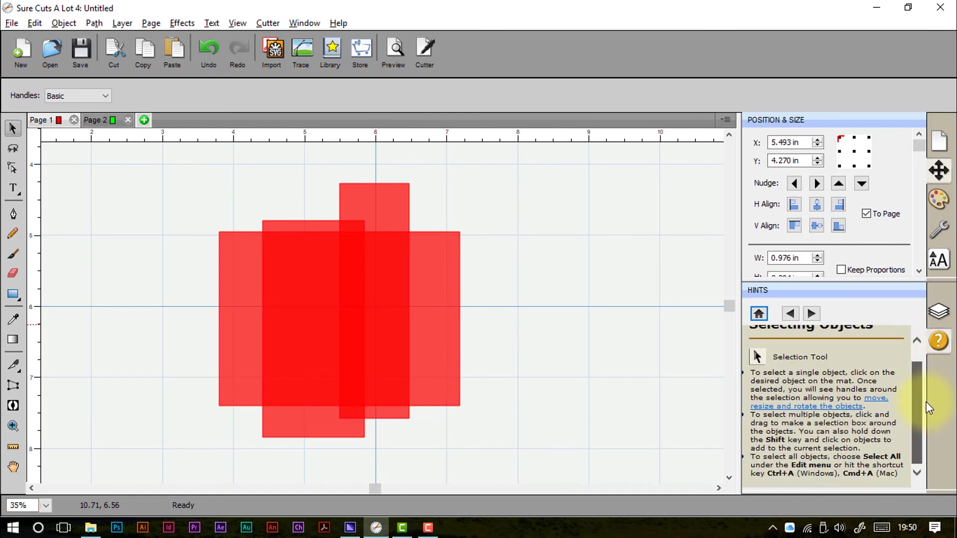
pyautogui.click(14, 151)
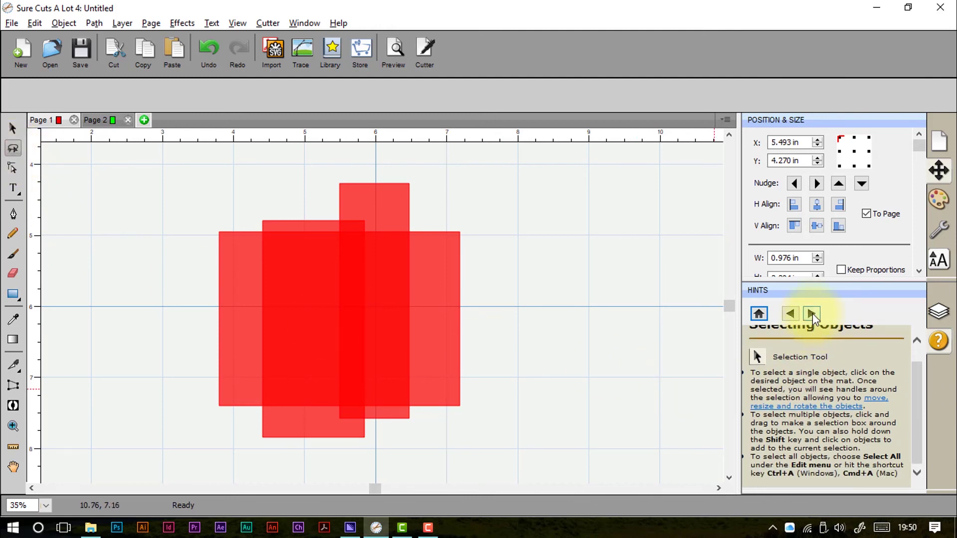
pyautogui.click(794, 317)
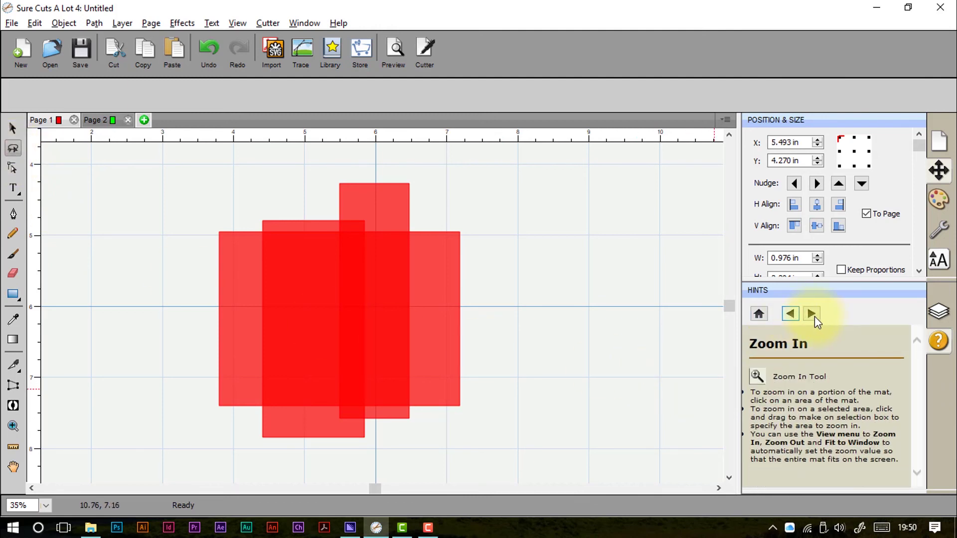
pyautogui.click(813, 314)
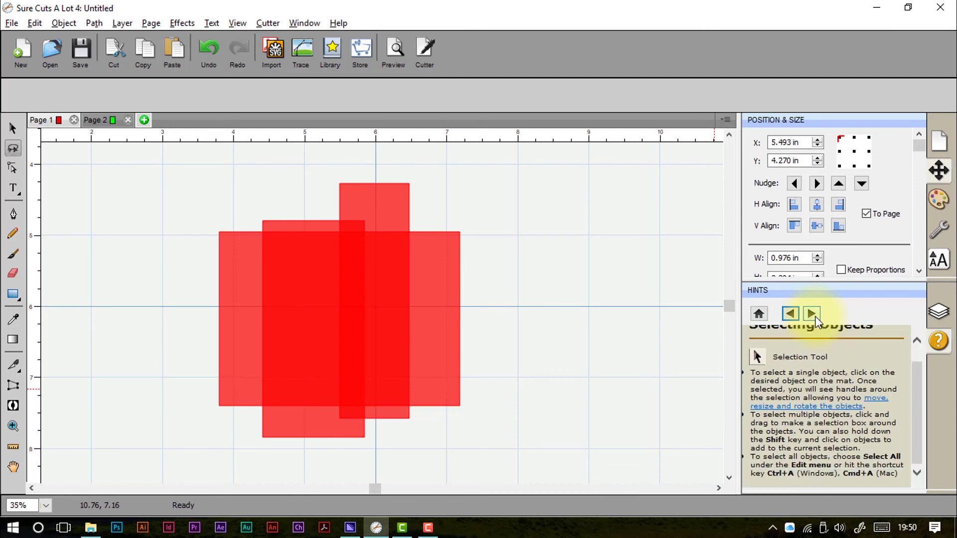
pyautogui.click(759, 313)
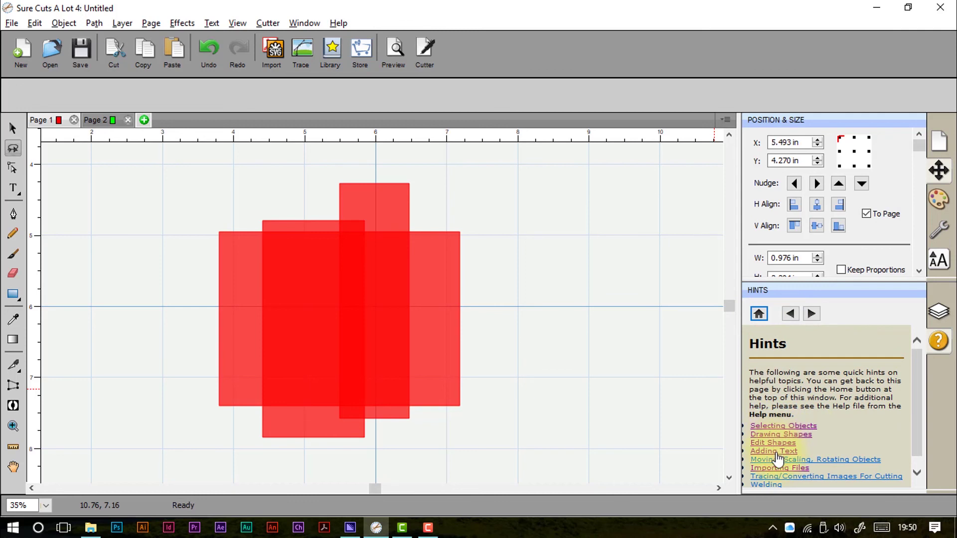
# Step: Open the Moving, Scaling, Rotating Objects hint and scroll down through it
pyautogui.click(819, 461)
pyautogui.scroll(-5, 819, 439)
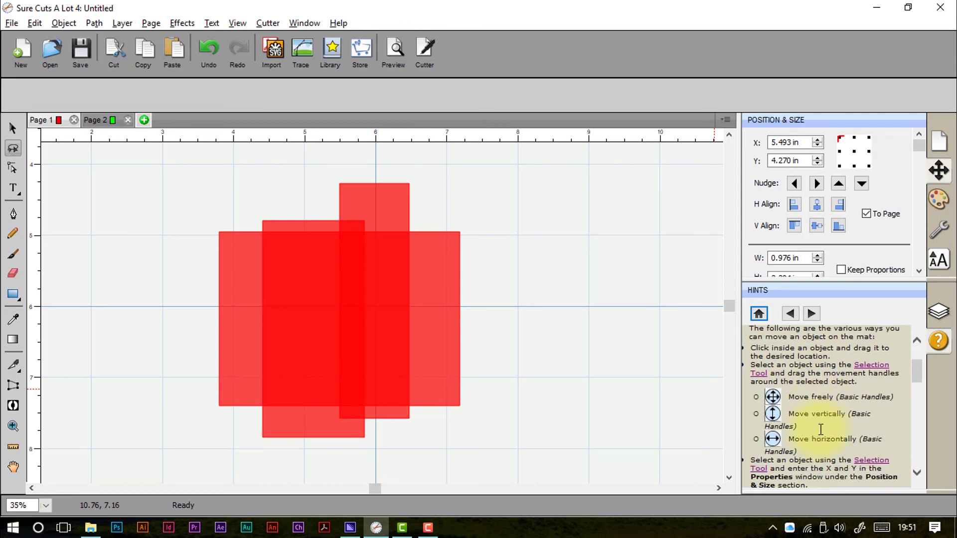
pyautogui.scroll(-3, 819, 432)
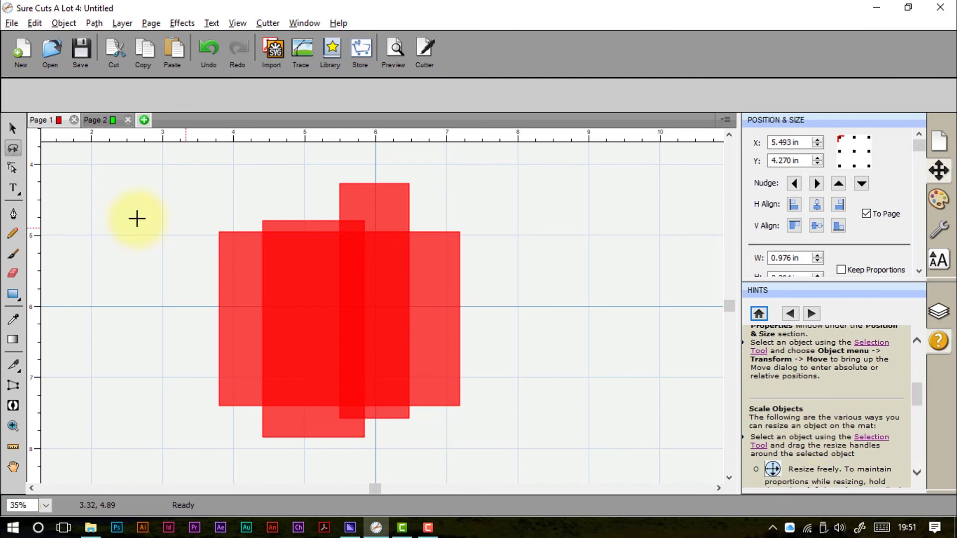
pyautogui.click(13, 128)
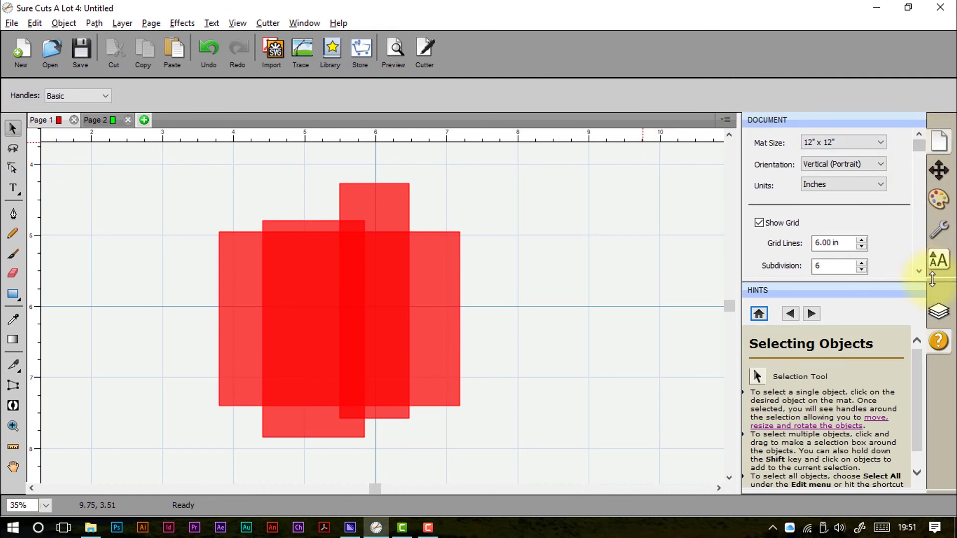
# Step: Drag the Document/Hints splitter down to reveal Workspace Alpha at 70 and Show Outlines Only
pyautogui.moveTo(932, 282); pyautogui.dragTo(936, 402)
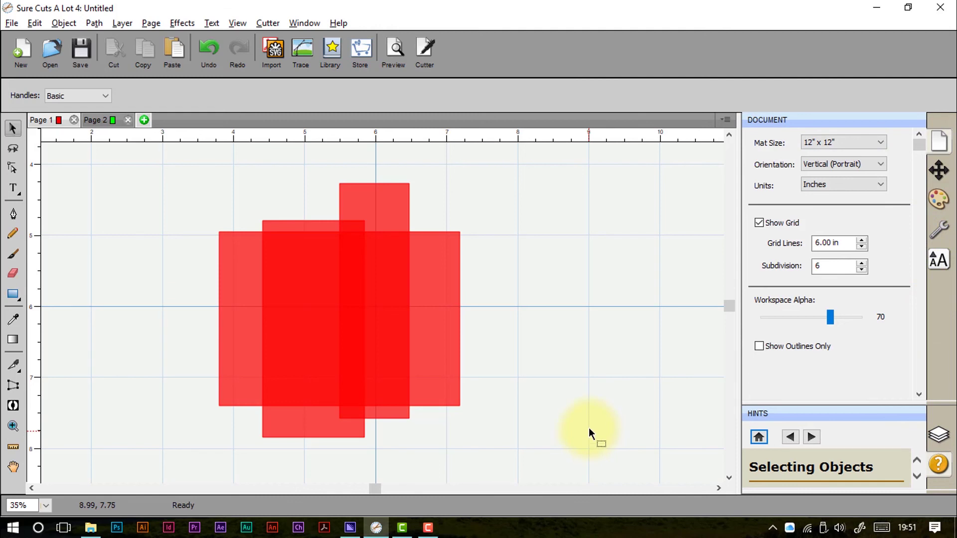